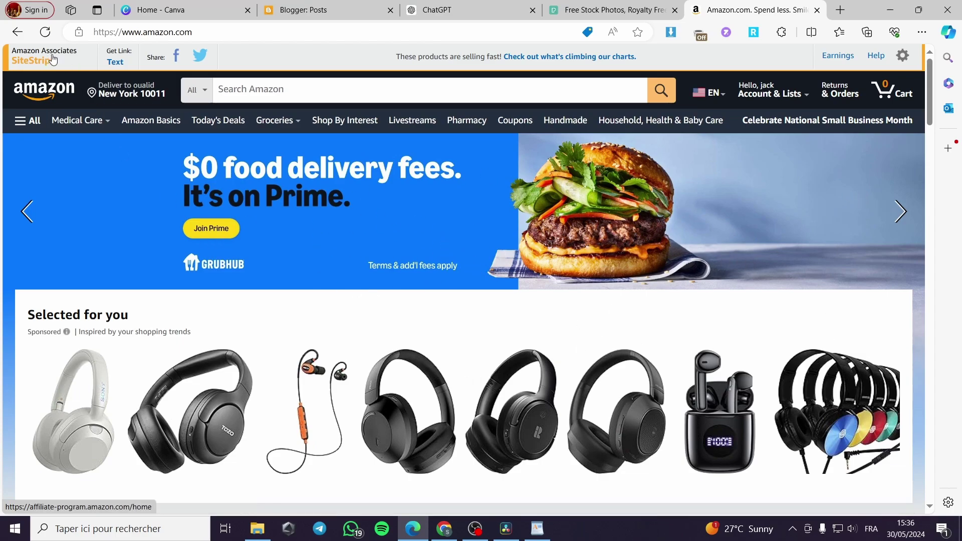
- Look over the Amazon homepage and return to the Blogger posts page
left_click(324, 7)
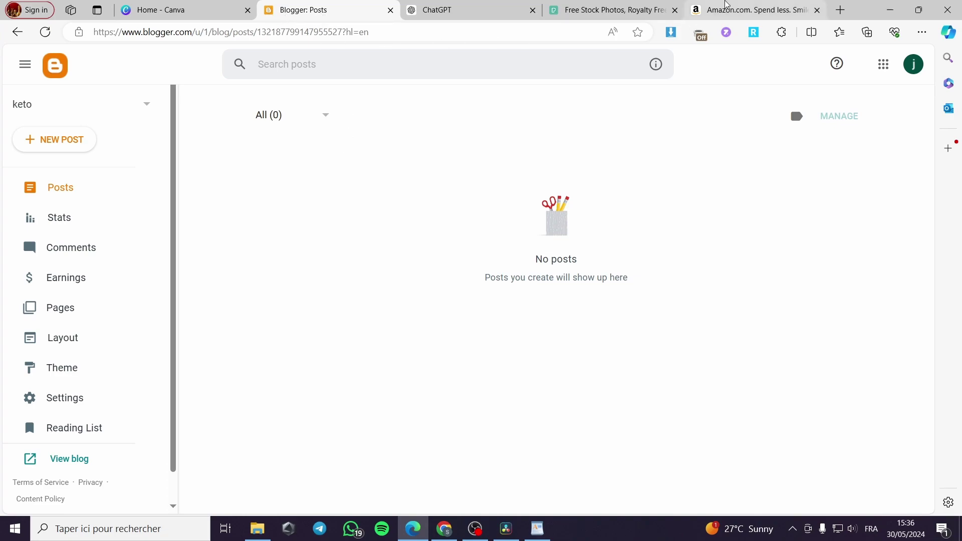
left_click(728, 10)
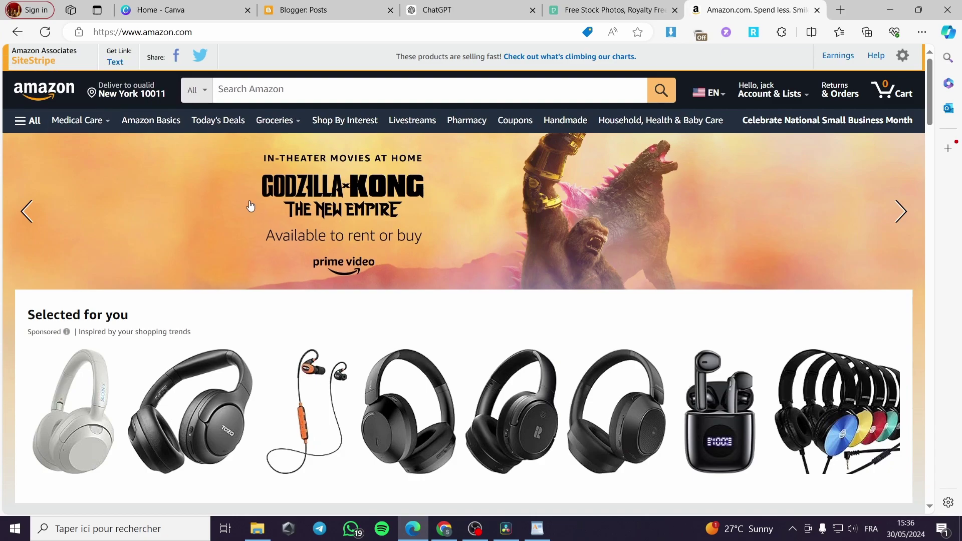
scroll(652, 386, "down", 2)
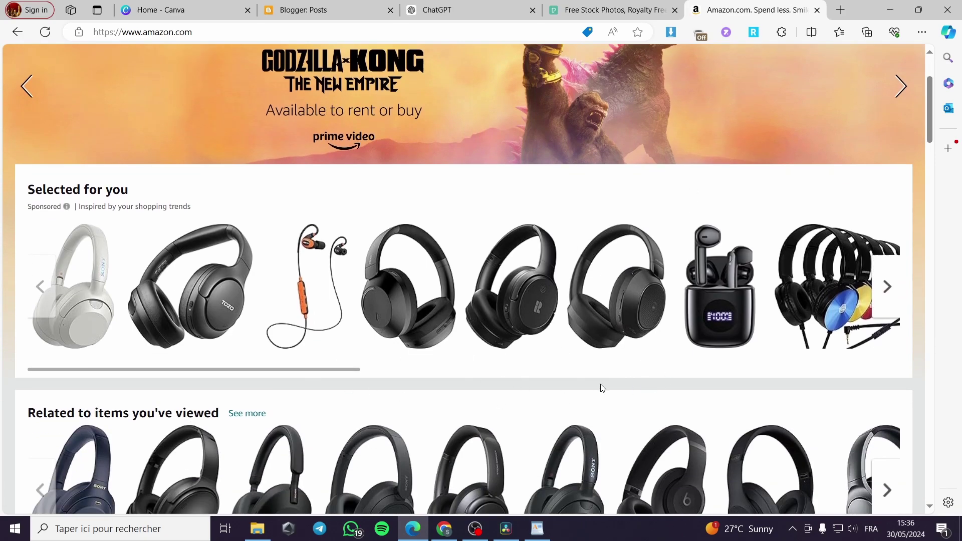
scroll(600, 389, "up", 2)
left_click(307, 10)
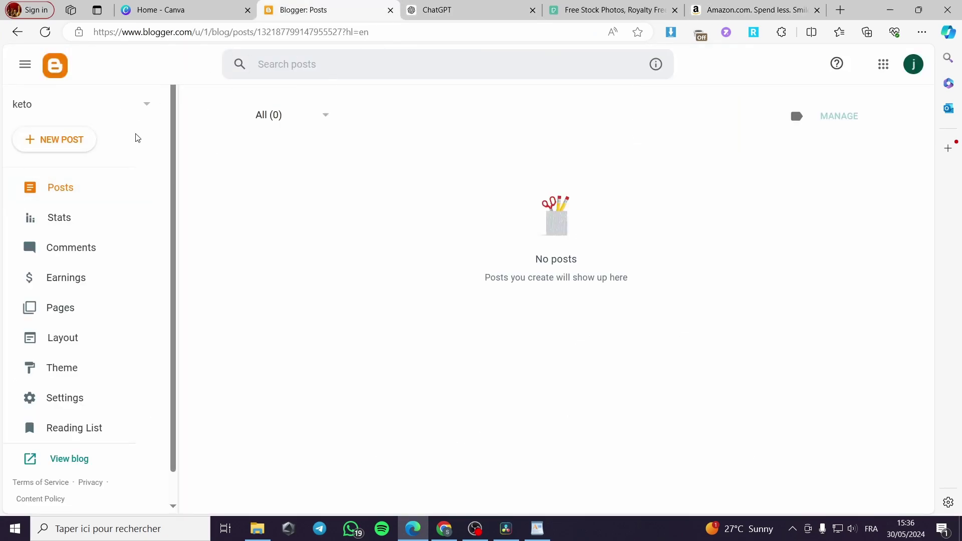
- Create a new blog titled 'keto diet' with an available blogspot address and save it
left_click(88, 104)
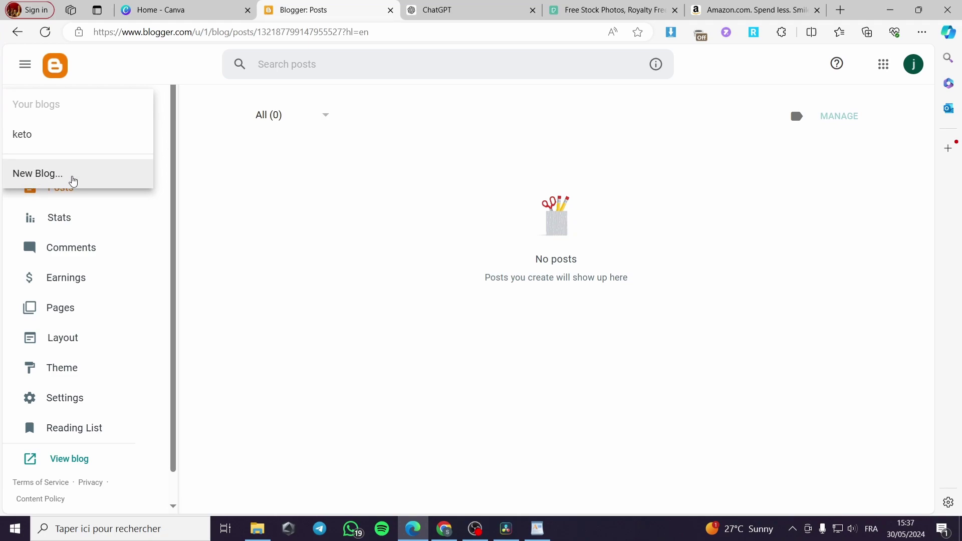
left_click(27, 181)
type("keto")
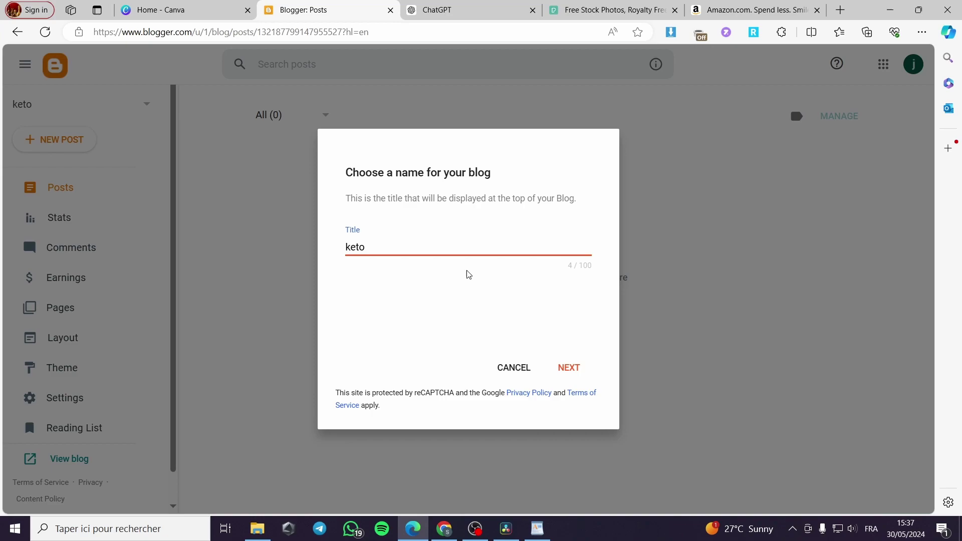
type("de")
left_click(570, 368)
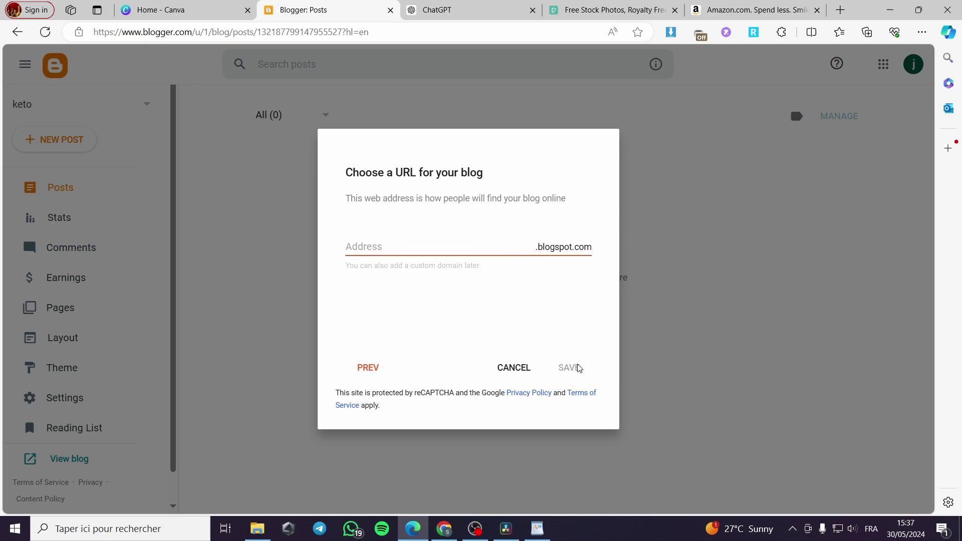
left_click(386, 247)
type("ketodiet")
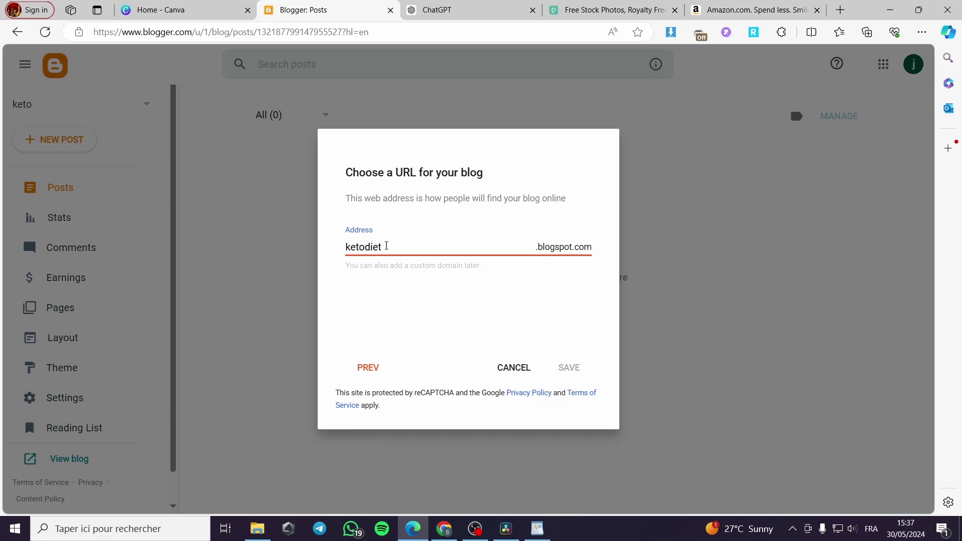
type("jack")
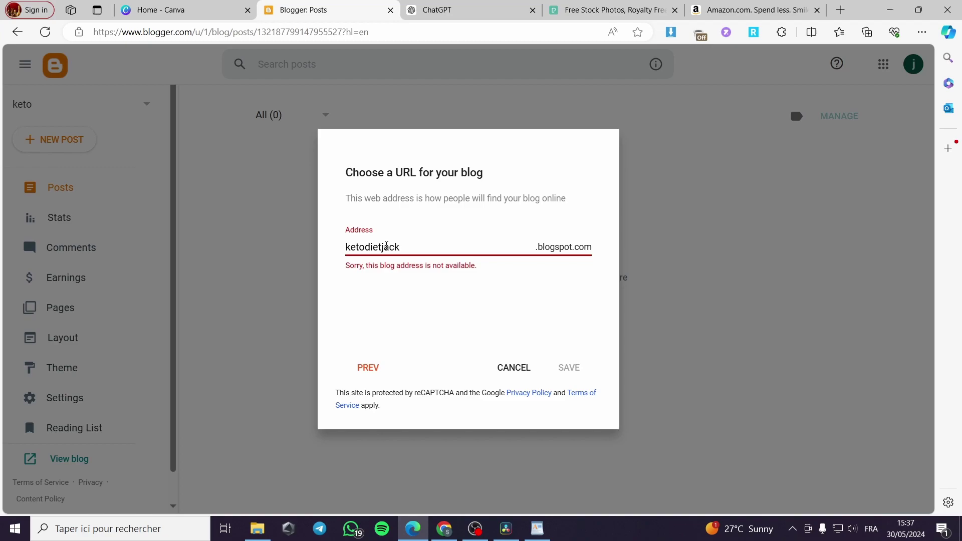
type("smith")
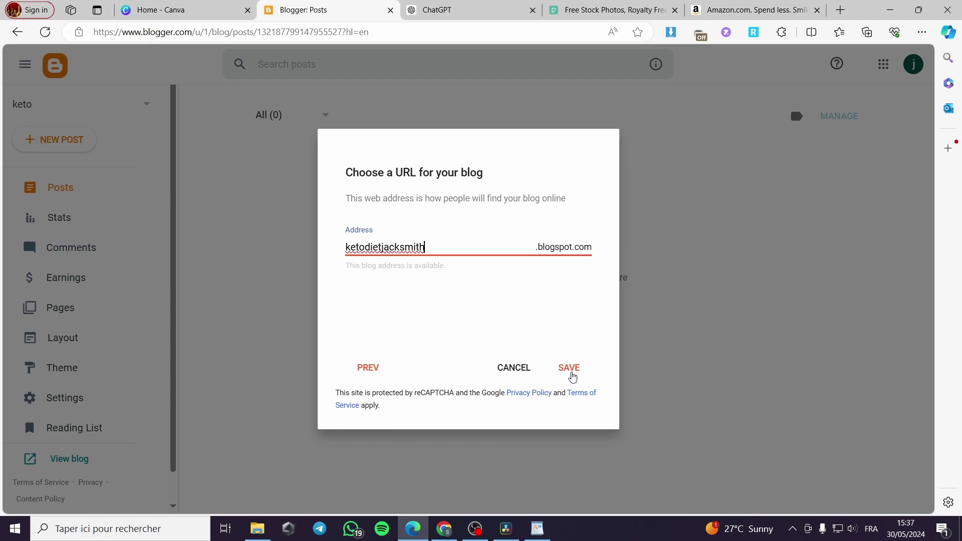
left_click(570, 370)
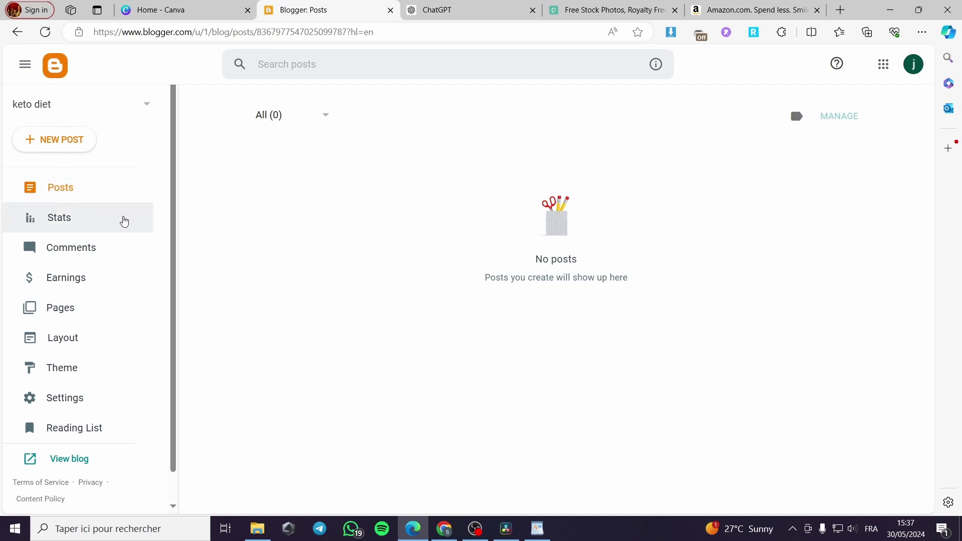
- Start a blank new post in the keto diet blog
left_click(46, 145)
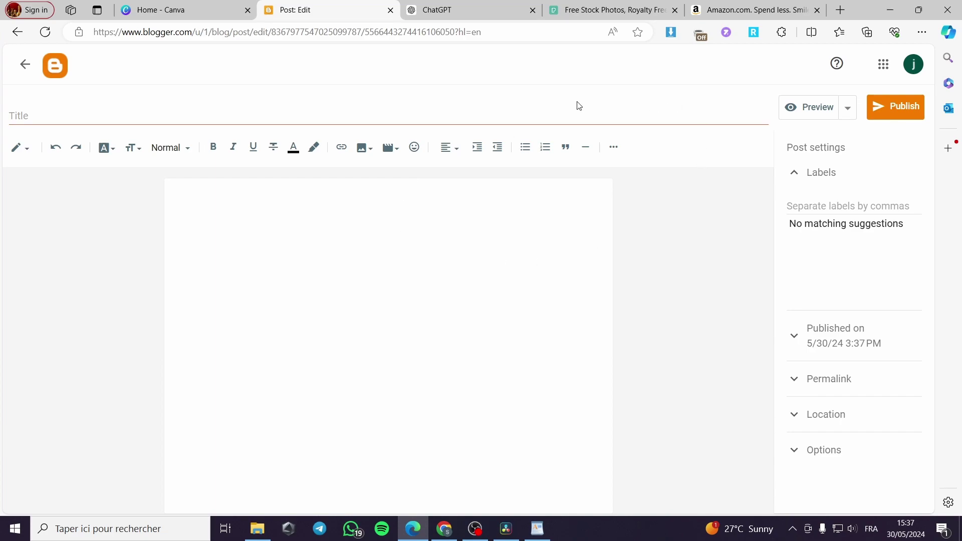
left_click(471, 9)
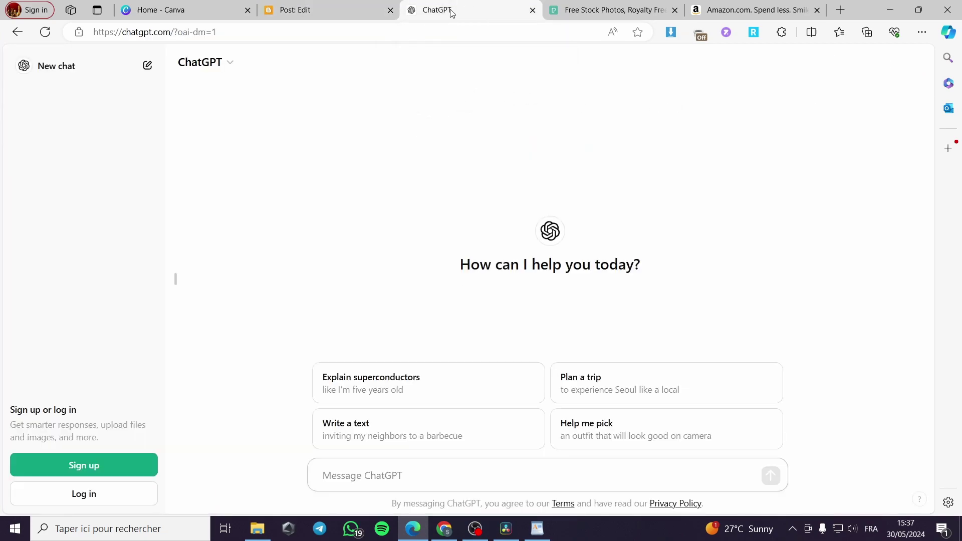
left_click(618, 9)
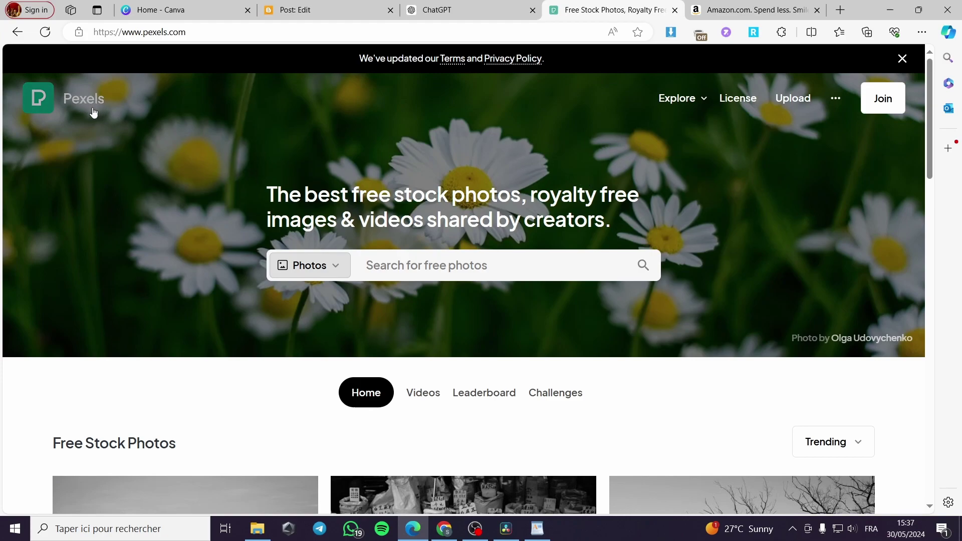
left_click(758, 11)
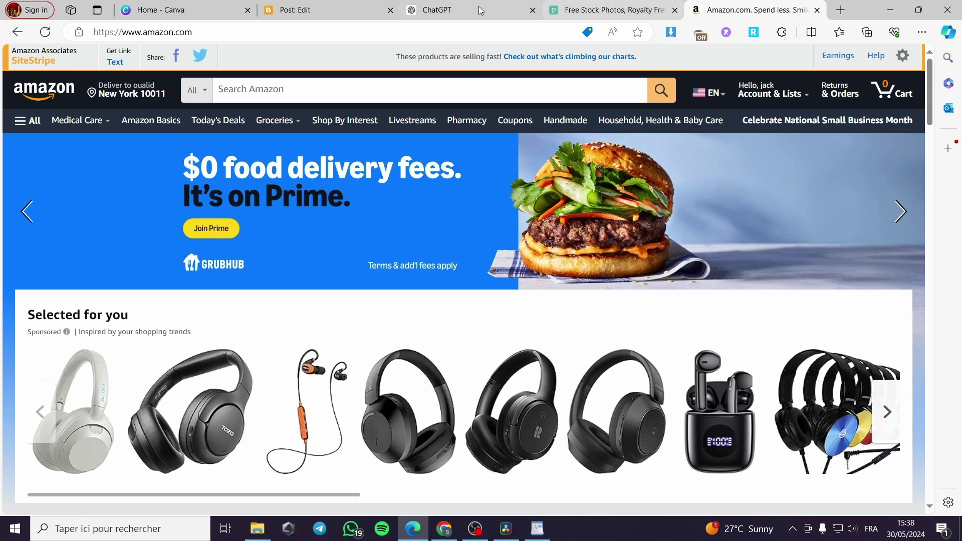
left_click(319, 6)
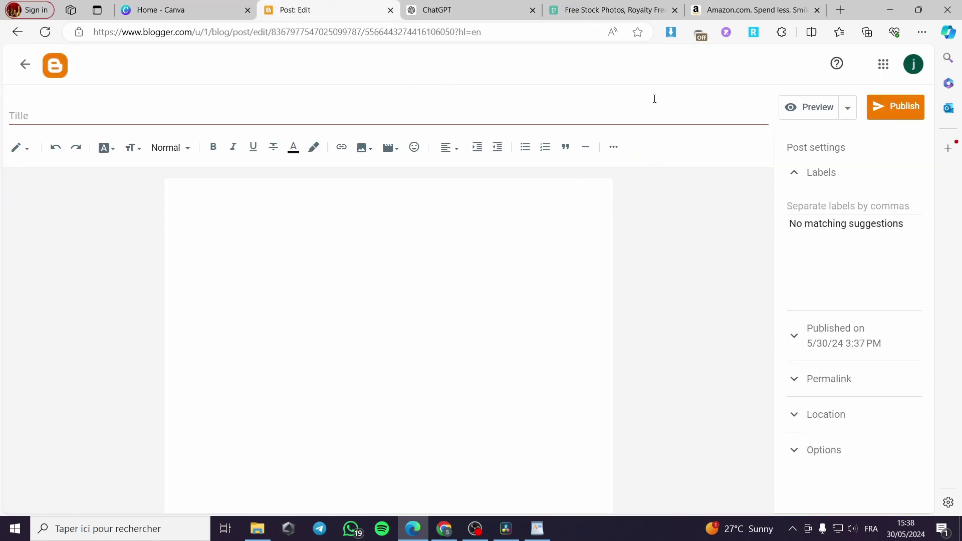
left_click(436, 14)
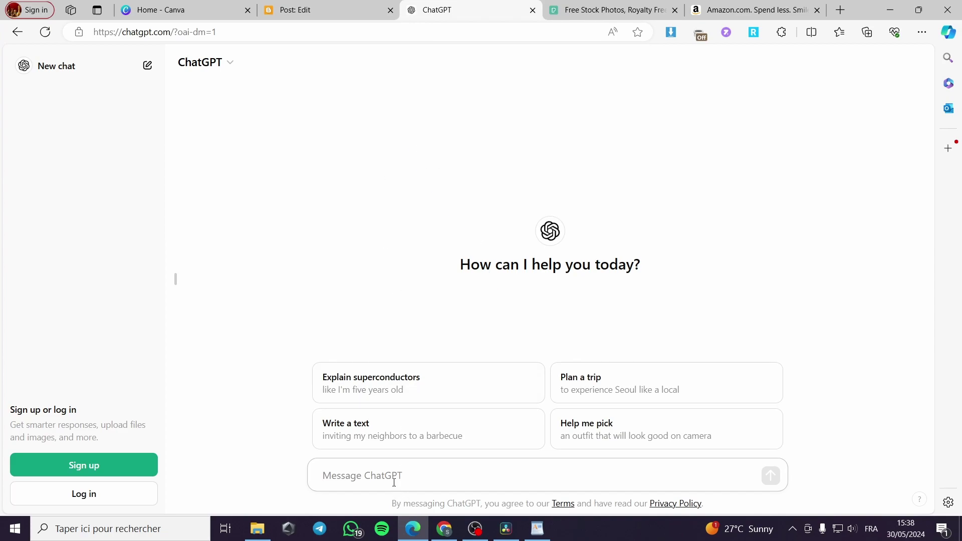
type("keto diet s")
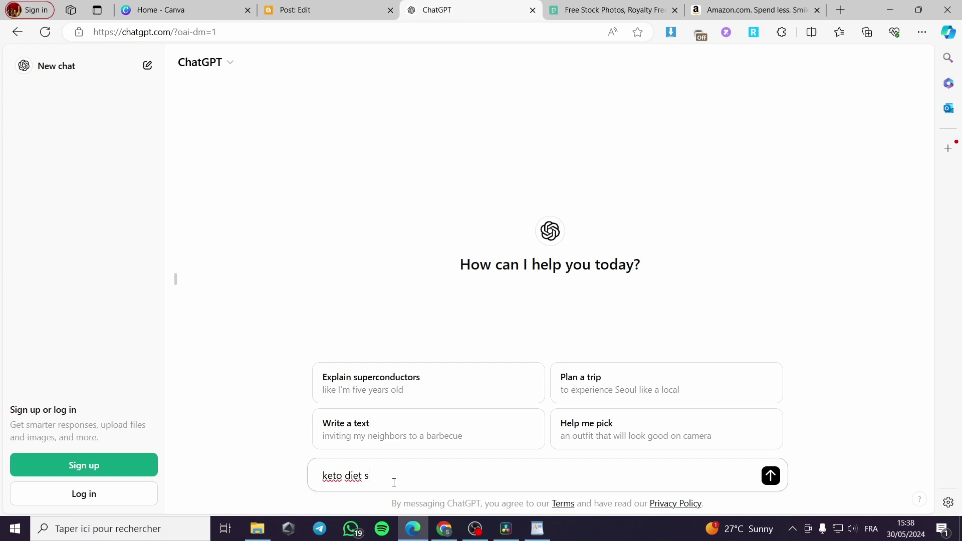
type("die")
type("s")
- Send ChatGPT the 'keto diet studies' question
key("Return")
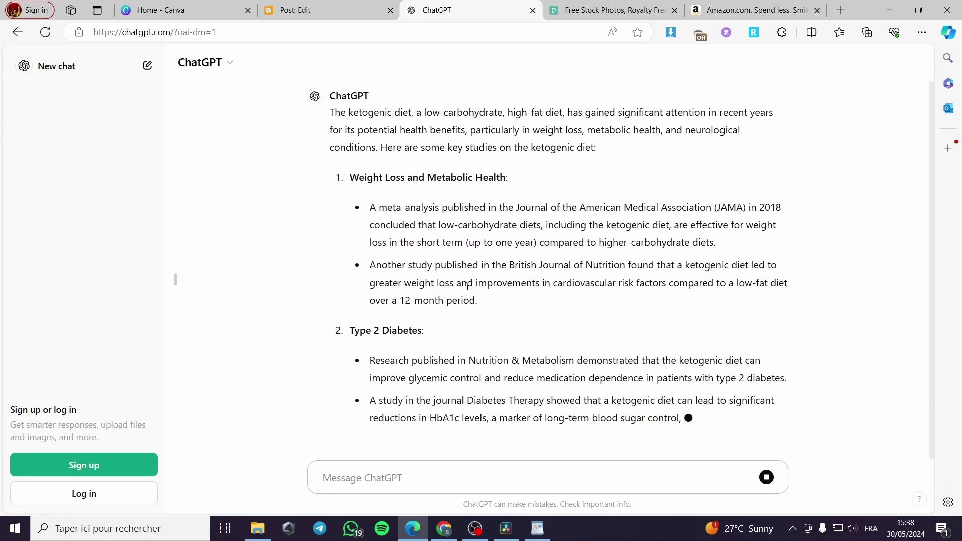
- Search Pexels for fitness women photos and open the kitchen photo in a new tab
left_click(615, 9)
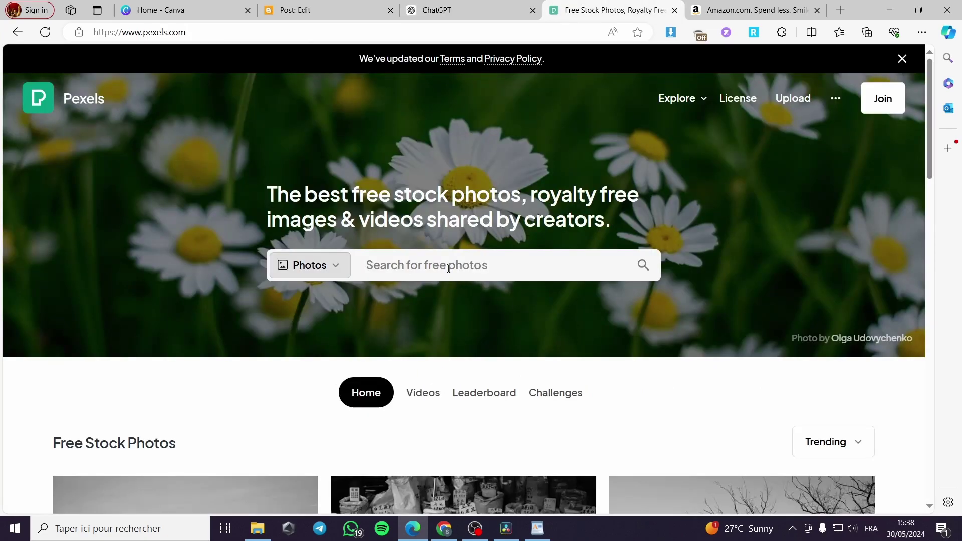
left_click(401, 263)
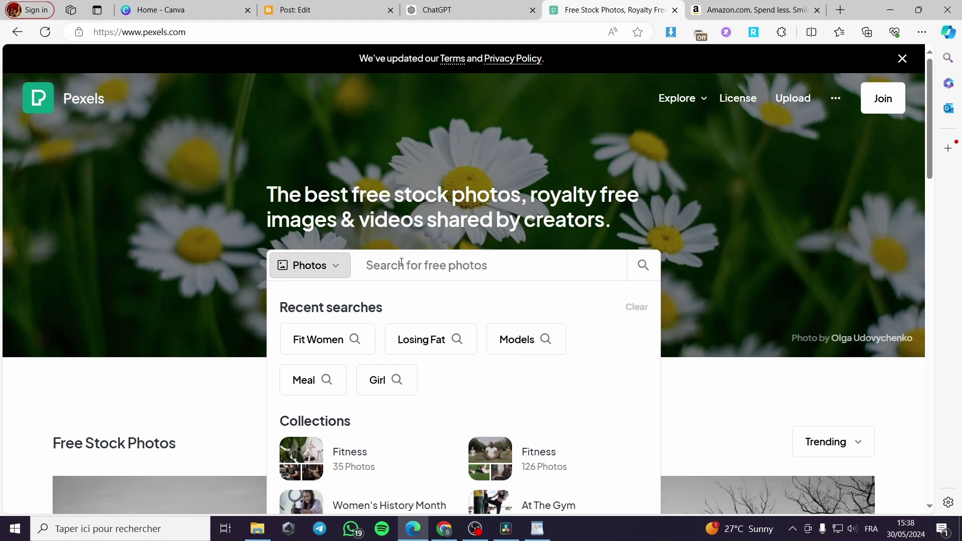
type("fitn")
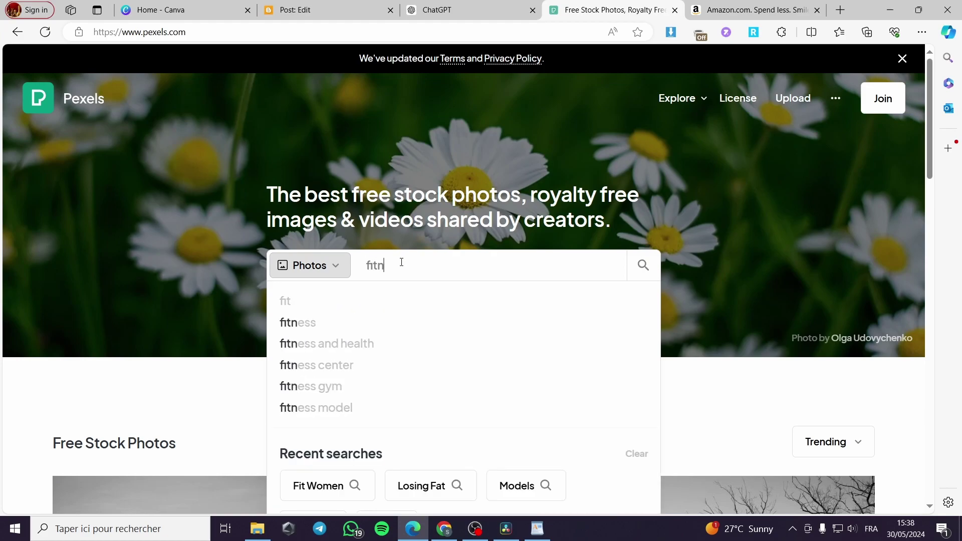
type("ess wom")
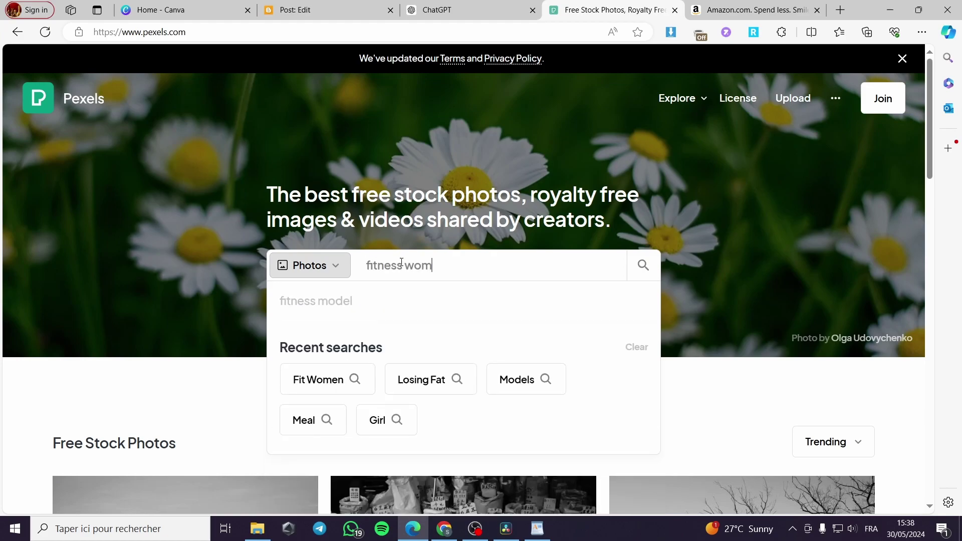
type("en")
key("Return")
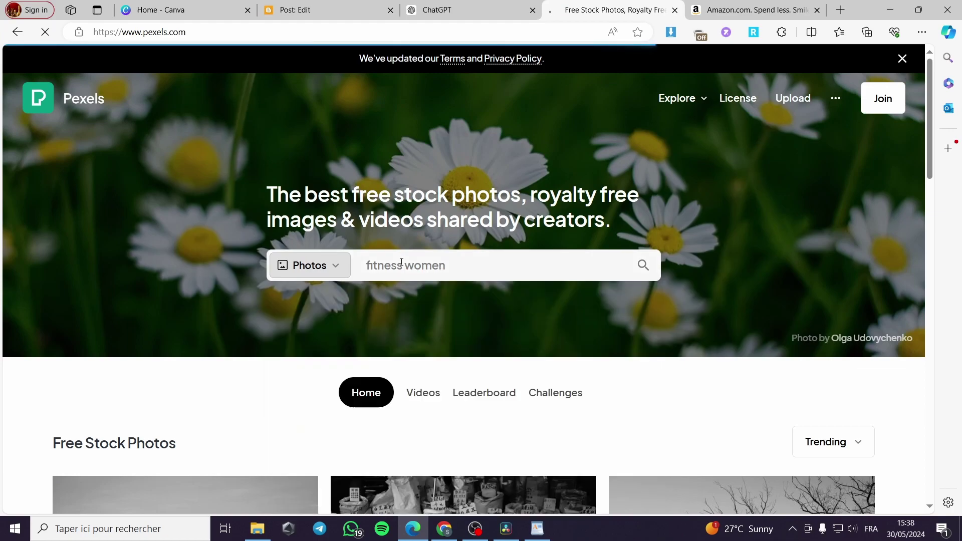
left_click(367, 7)
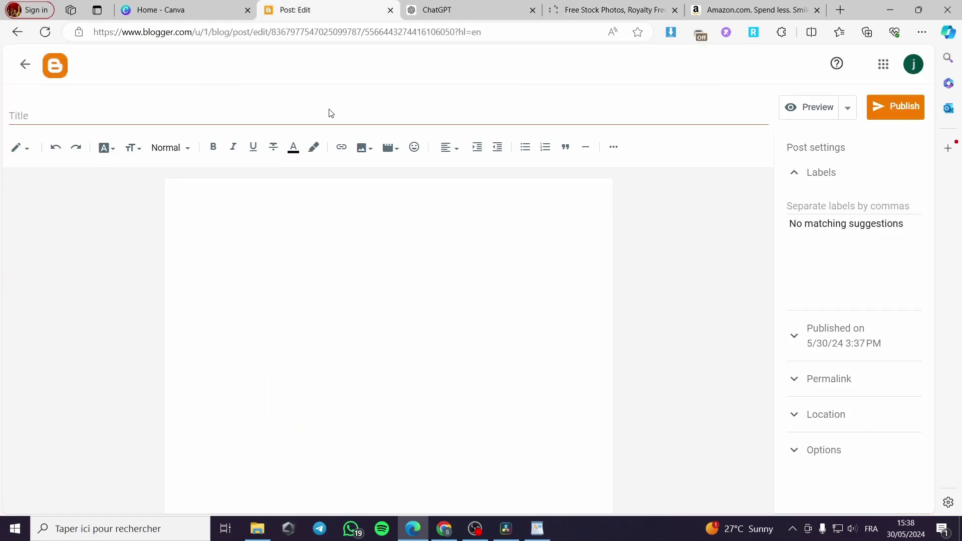
left_click(611, 6)
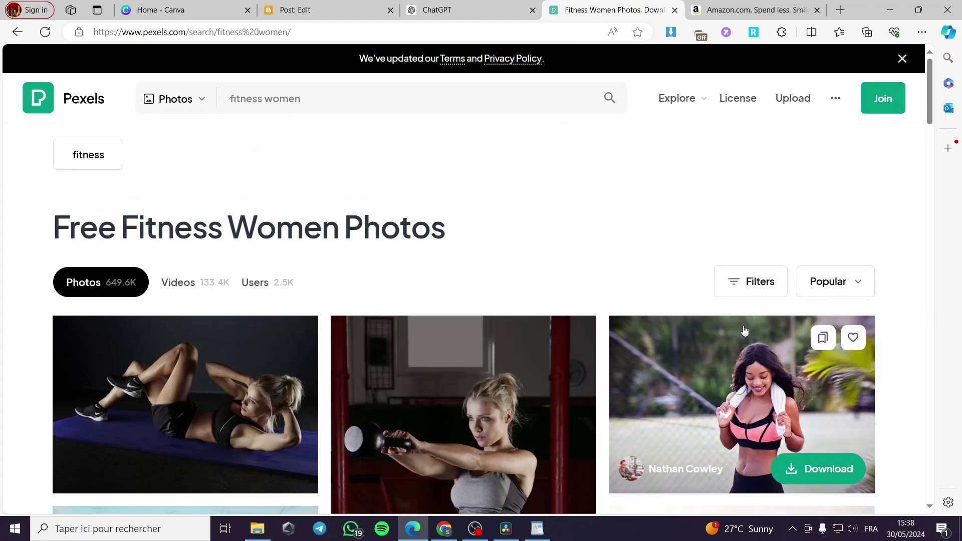
scroll(872, 310, "down", 2)
scroll(869, 311, "down", 3)
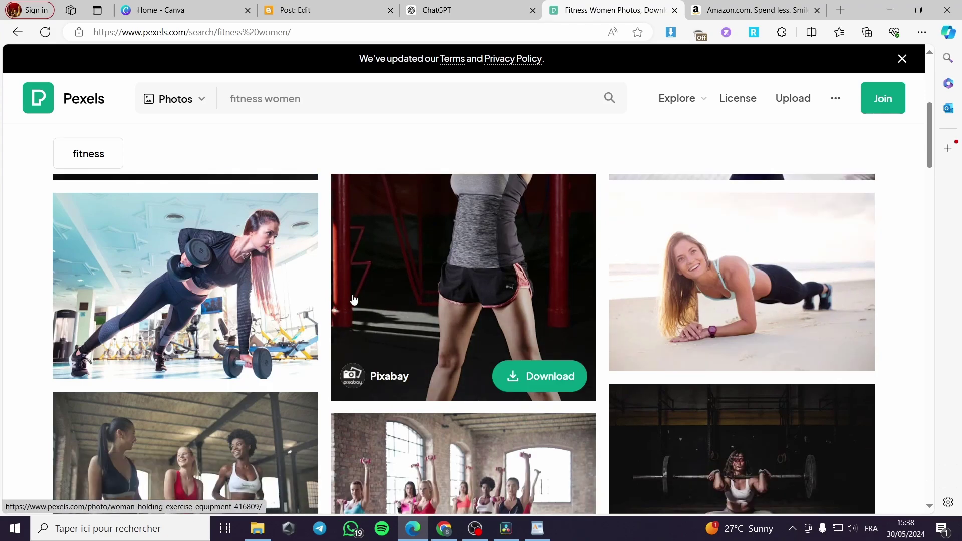
scroll(348, 301, "down", 2)
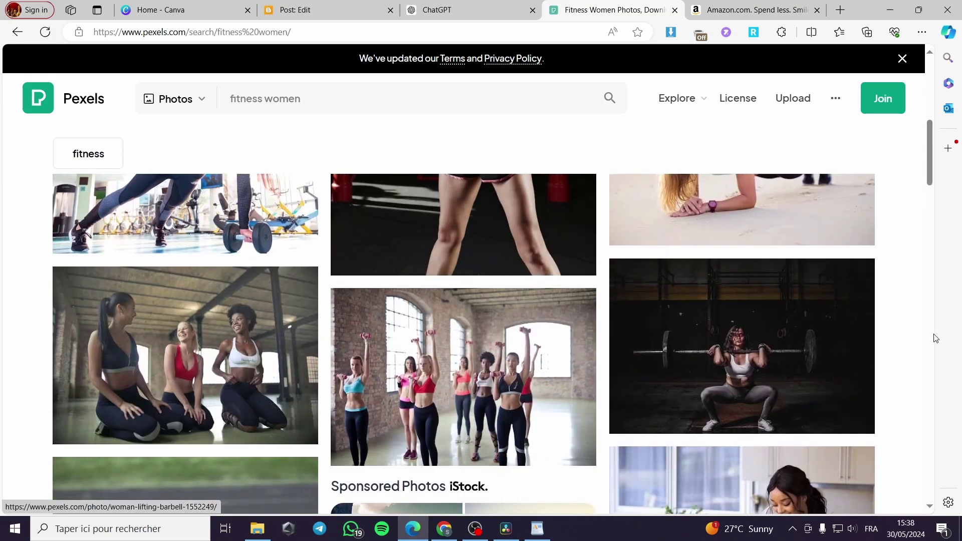
scroll(904, 325, "up", 2)
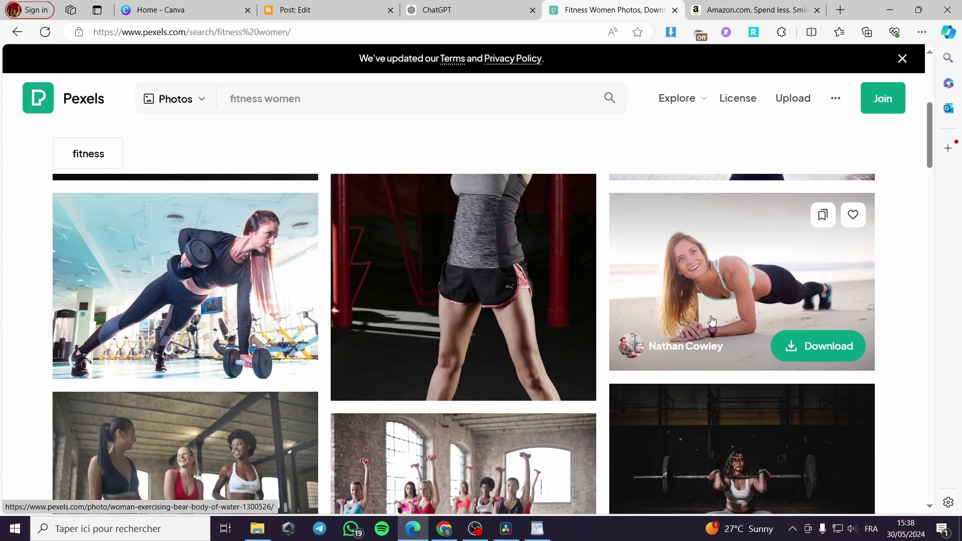
scroll(666, 335, "up", 2)
scroll(670, 339, "up", 1)
scroll(526, 315, "down", 1)
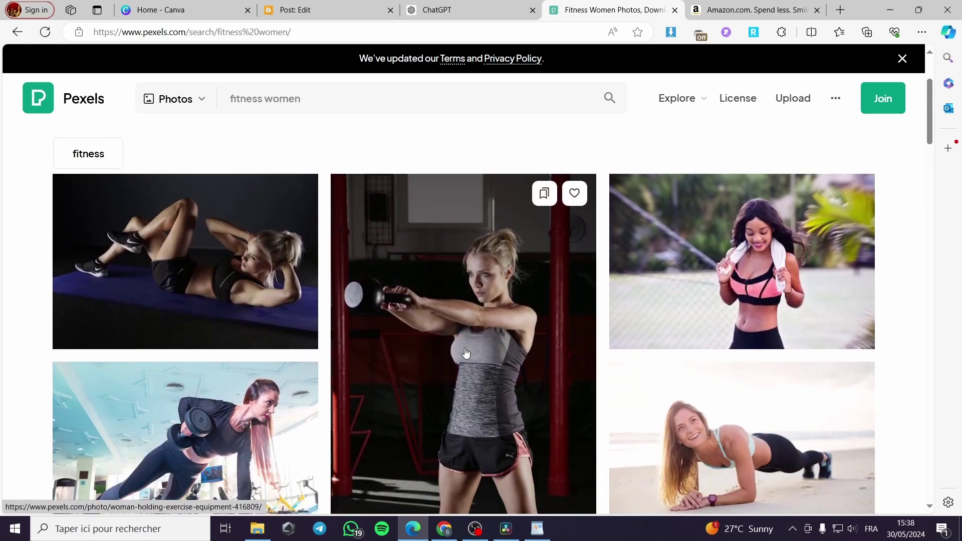
scroll(477, 344, "down", 3)
scroll(583, 349, "down", 2)
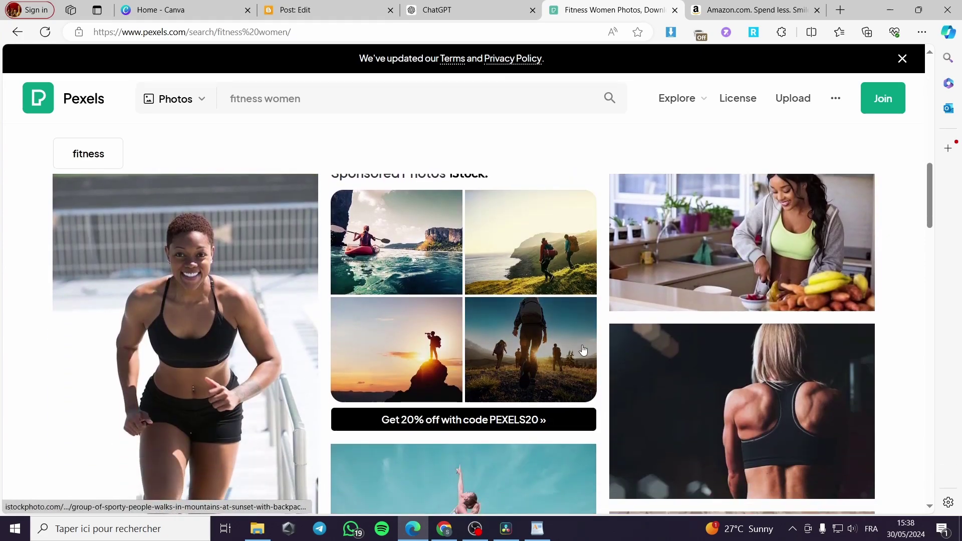
right_click(744, 239)
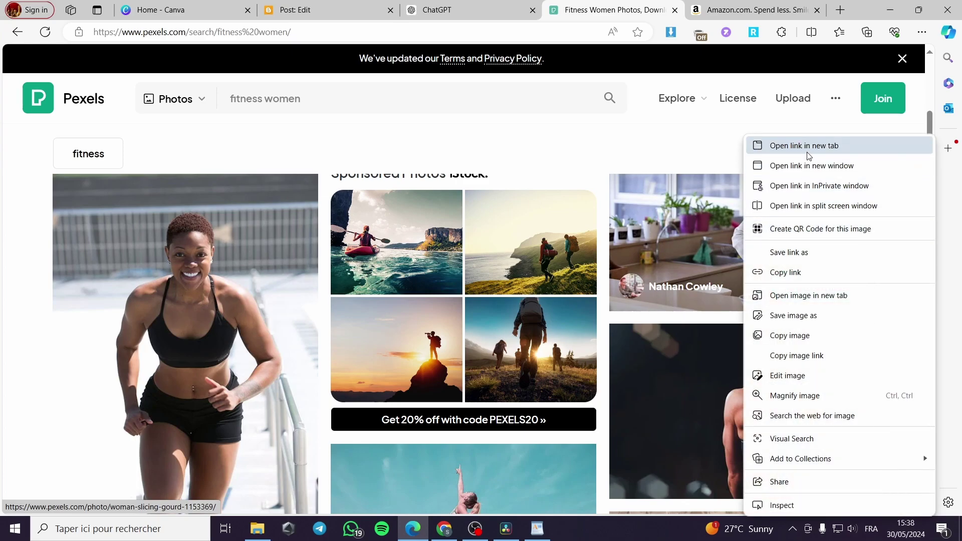
left_click(782, 145)
- Search Pexels for 'diet' and open the fruit bowl photo in a new tab
left_click_drag(301, 99, 227, 99)
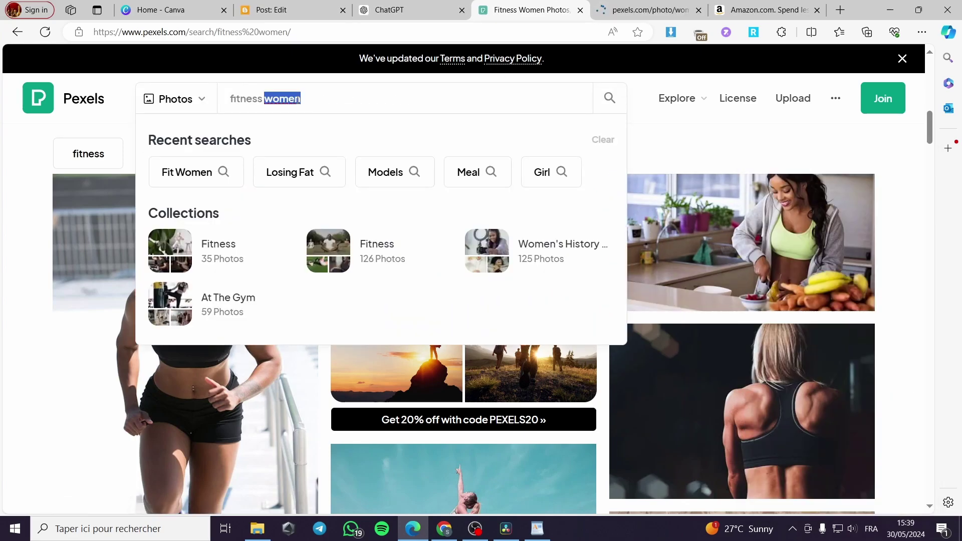
type("diet")
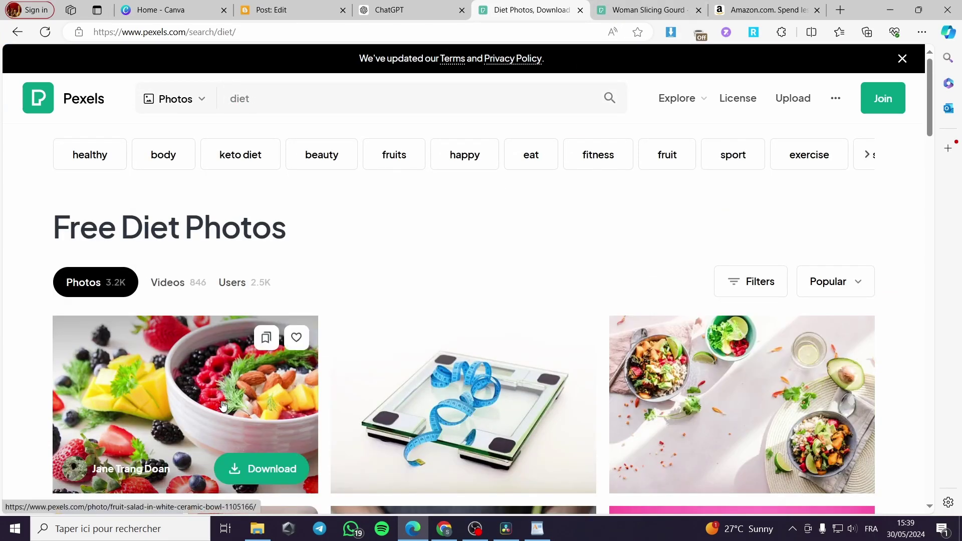
right_click(223, 405)
left_click(350, 34)
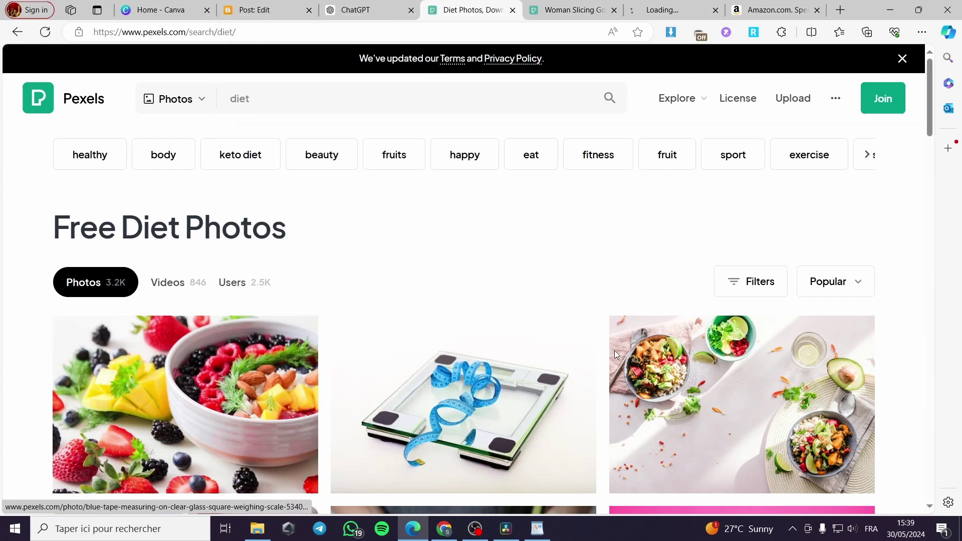
- Free-download the kitchen and fruit bowl photos, check the downloads and close both photo tabs
left_click(555, 13)
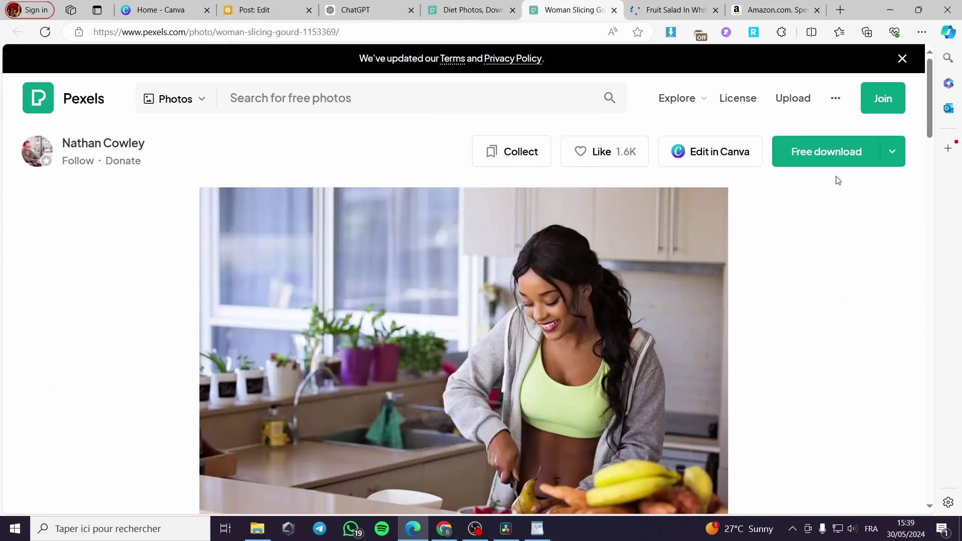
left_click(826, 150)
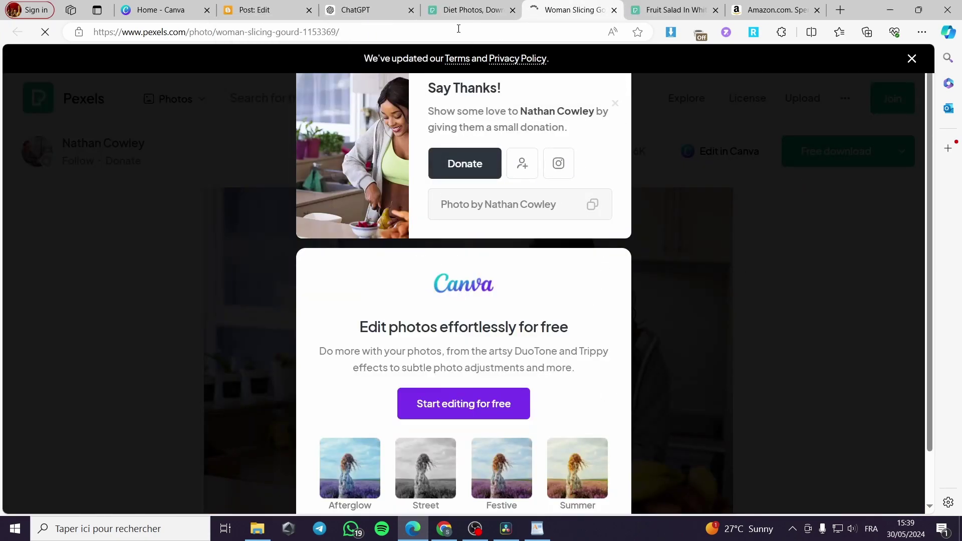
left_click(471, 9)
left_click(681, 7)
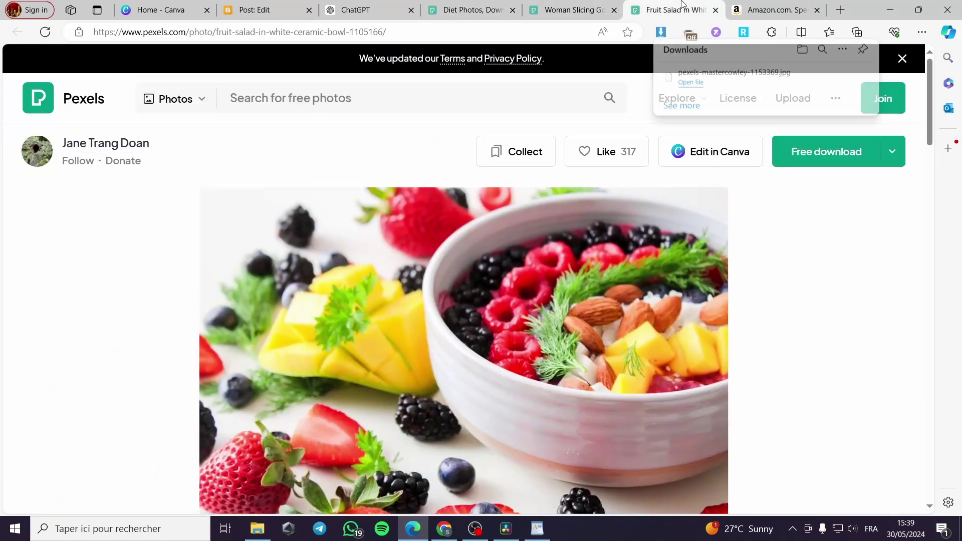
left_click(817, 152)
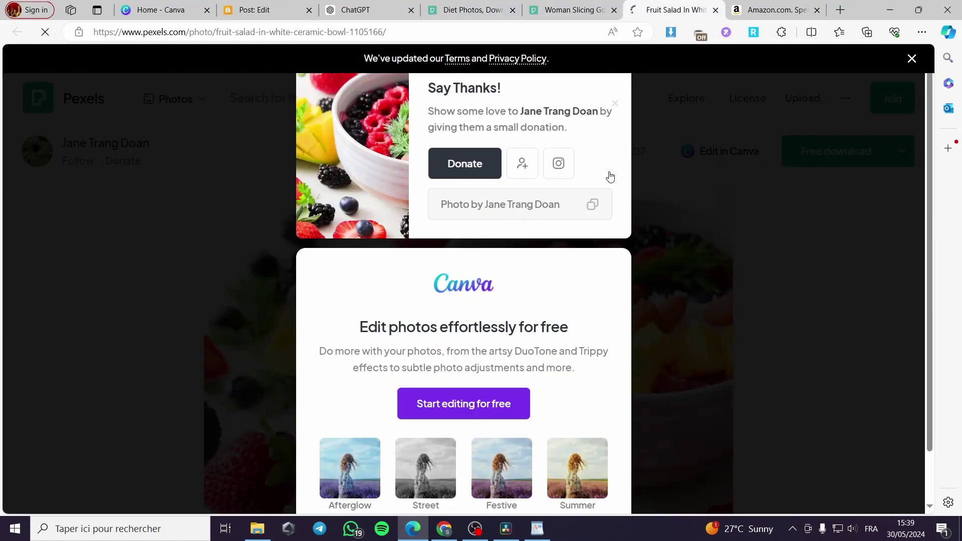
left_click(563, 6)
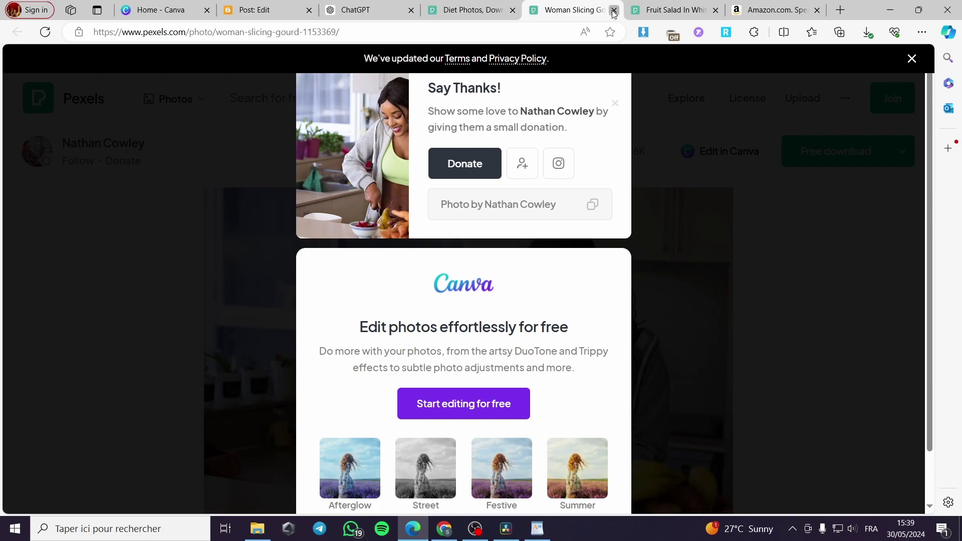
left_click(614, 10)
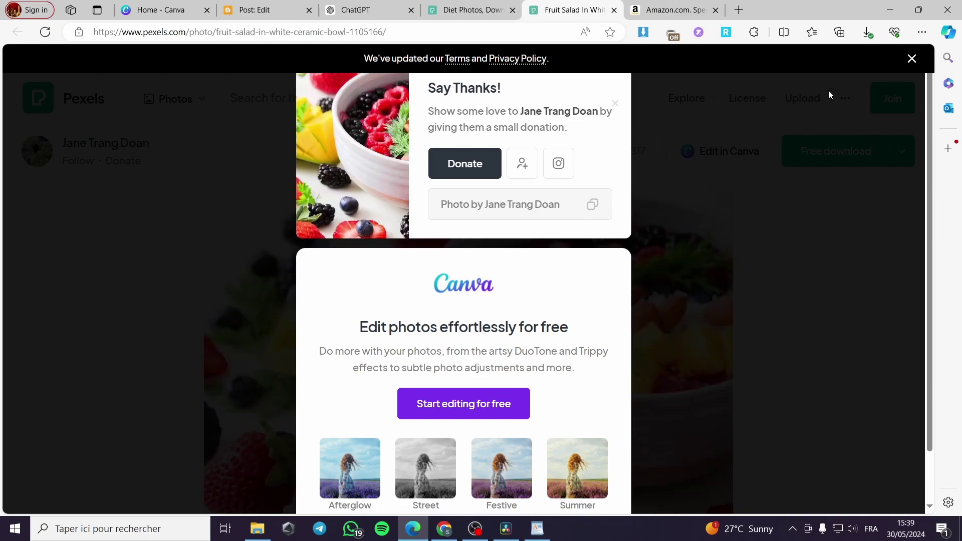
left_click(867, 33)
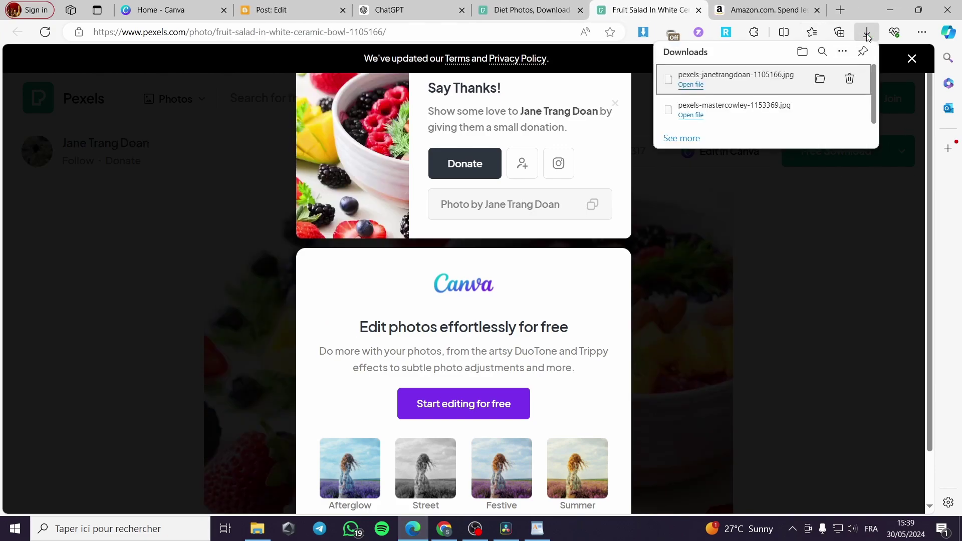
left_click(699, 9)
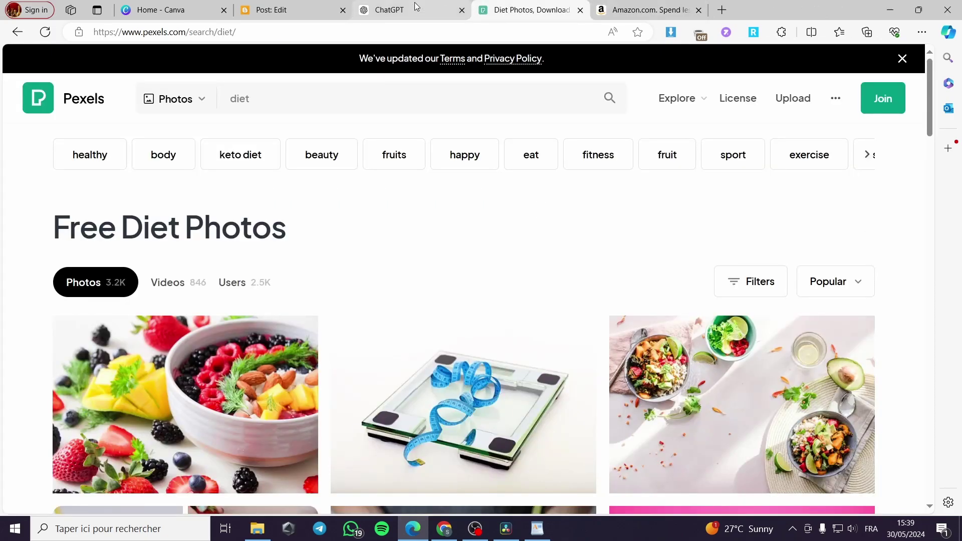
- Select and copy ChatGPT's whole keto diet studies answer
left_click(444, 9)
scroll(505, 383, "up", 5)
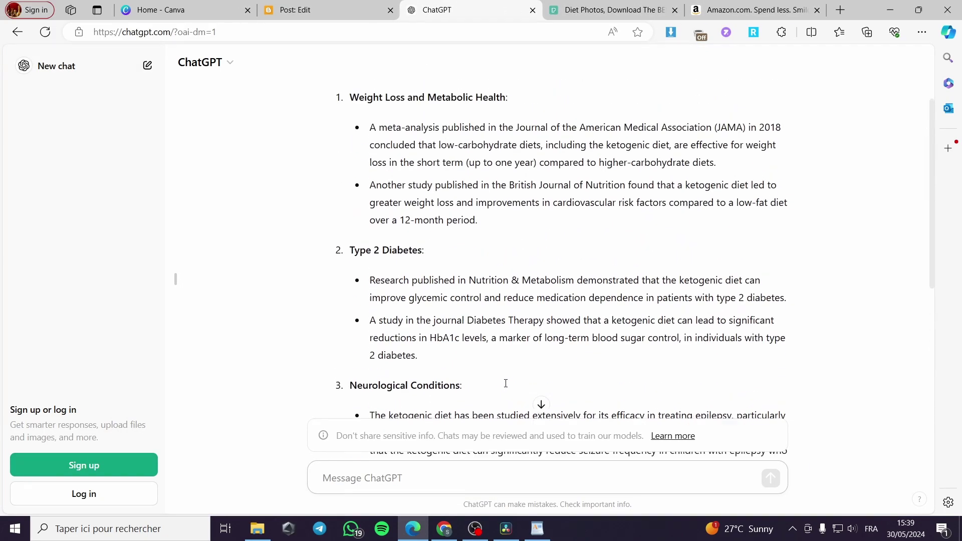
scroll(507, 389, "up", 2)
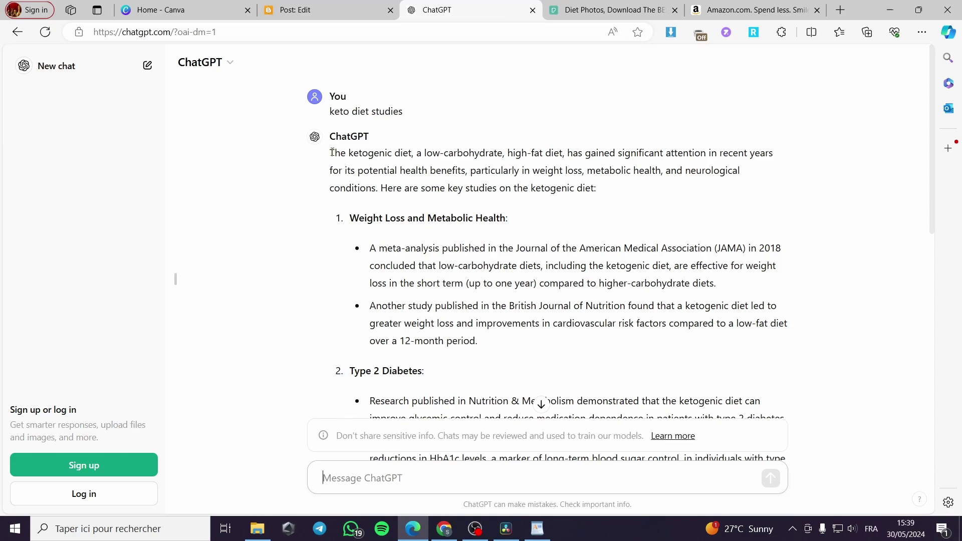
left_click_drag(331, 153, 523, 264)
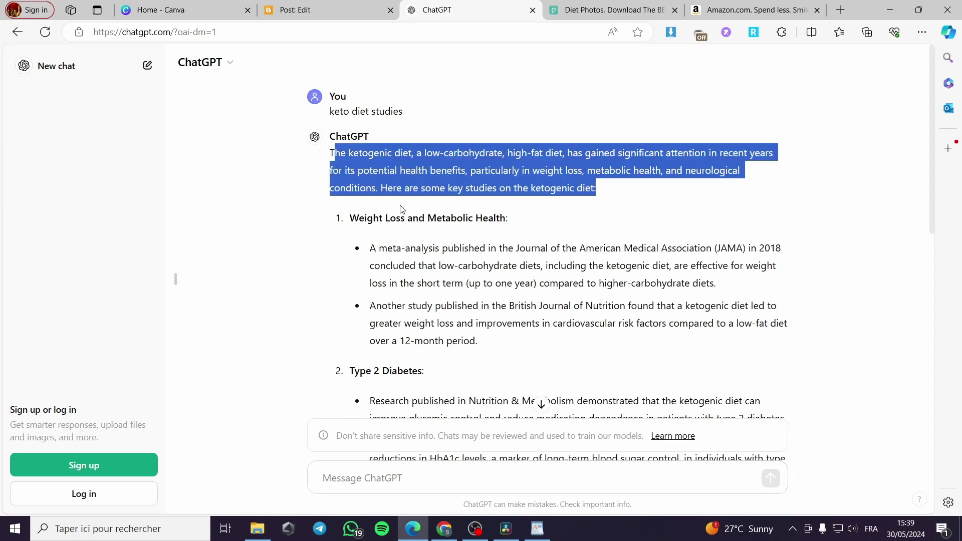
scroll(521, 256, "down", 1)
scroll(523, 263, "down", 2)
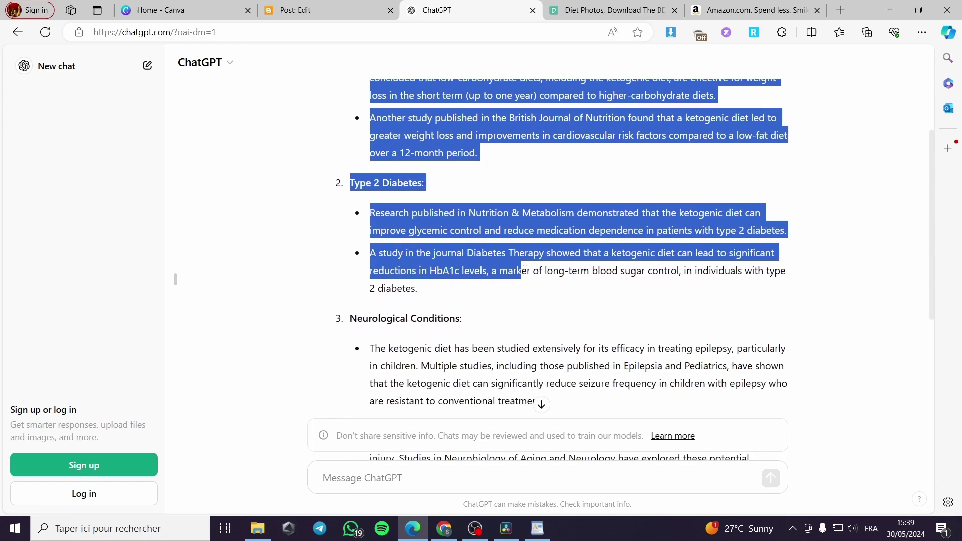
scroll(524, 275, "down", 3)
mouse_move(522, 264)
left_mouse_down()
mouse_move(525, 278)
mouse_move(386, 353)
left_mouse_up()
scroll(525, 280, "down", 2)
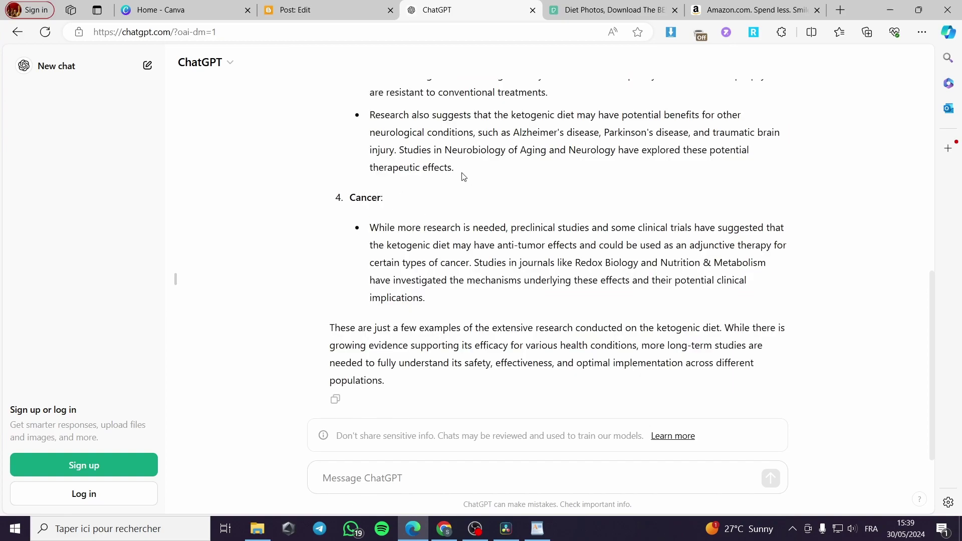
left_click_drag(462, 177, 429, 182)
left_click(467, 256)
scroll(489, 268, "up", 2)
mouse_move(463, 295)
left_mouse_down()
mouse_move(404, 294)
mouse_move(331, 150)
left_mouse_up()
right_click(364, 169)
left_click(403, 178)
- Paste the copied studies answer into the Blogger post body
left_click(331, 9)
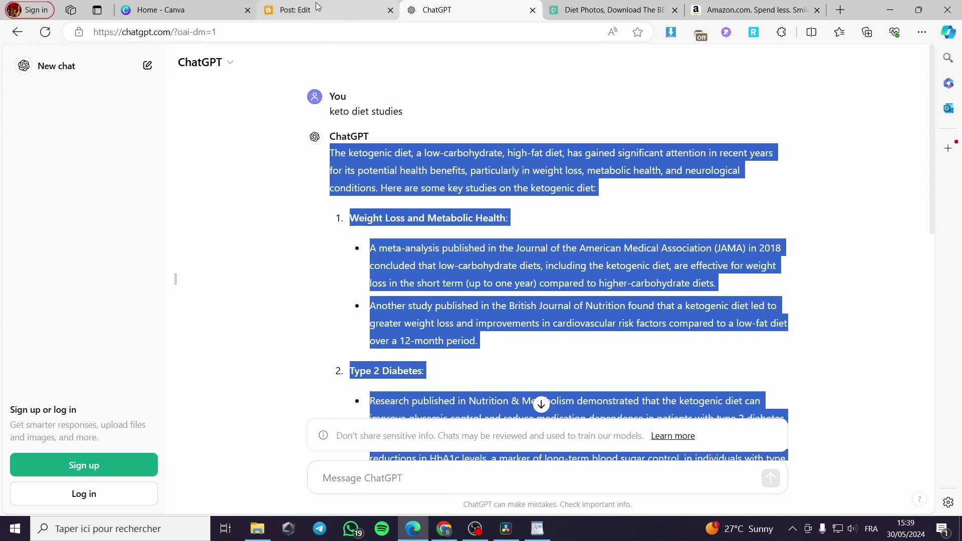
right_click(317, 232)
left_click(269, 231)
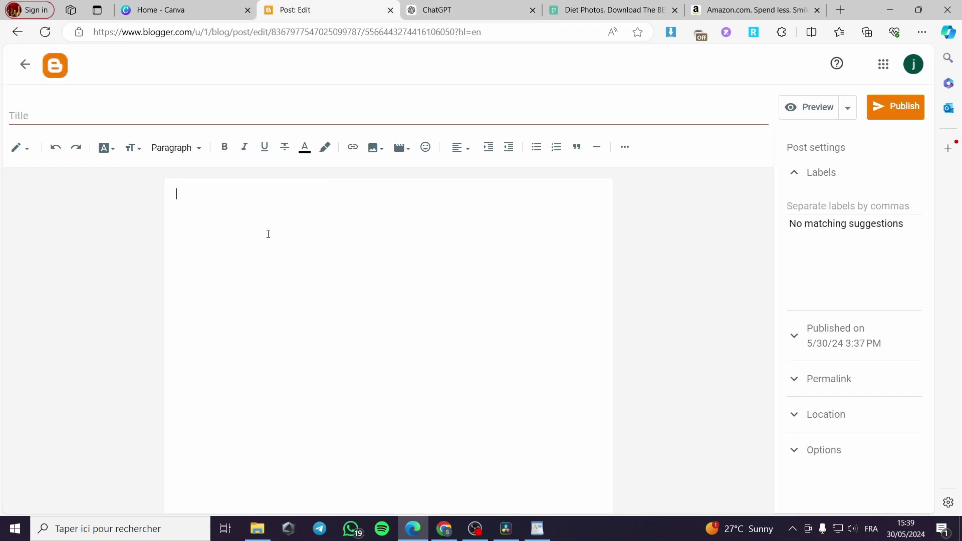
key("ctrl+v")
scroll(456, 353, "up", 2)
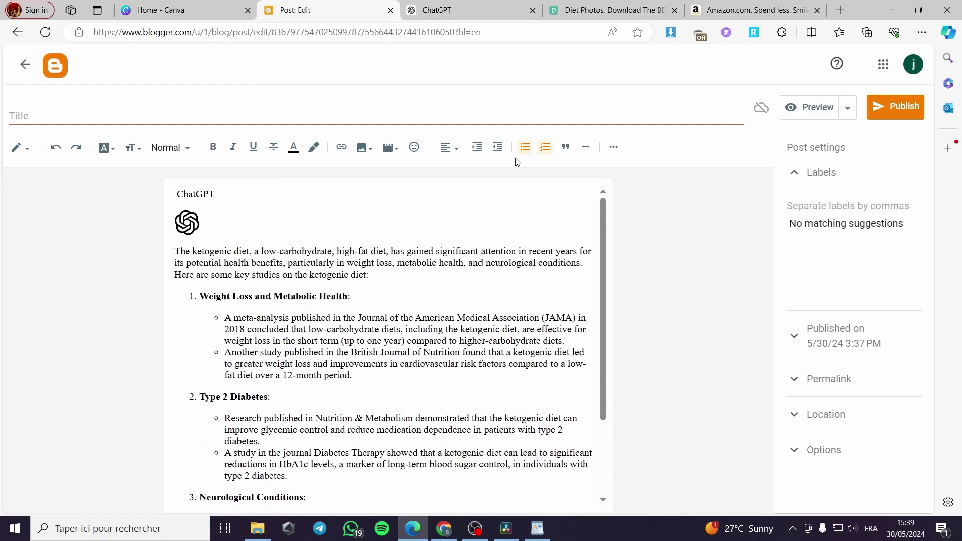
- Ask ChatGPT for a keto diet article by pasting 'keto diet' into a new message, then move toward Amazon
left_click(444, 10)
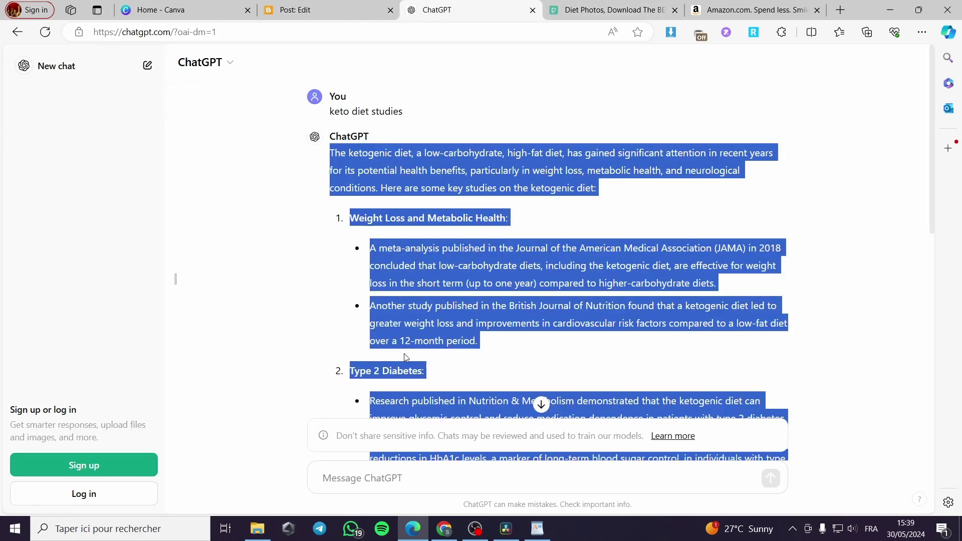
left_click(403, 479)
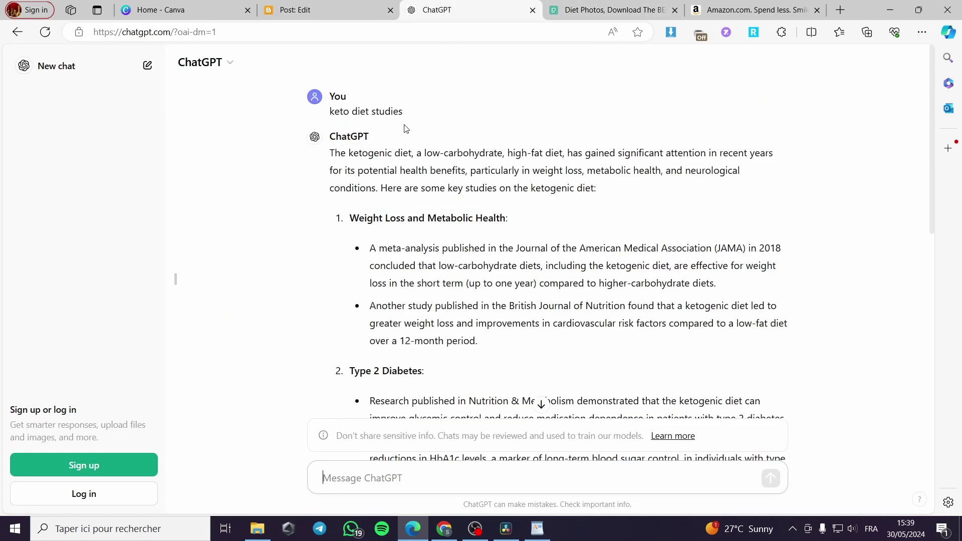
left_click_drag(368, 112, 331, 112)
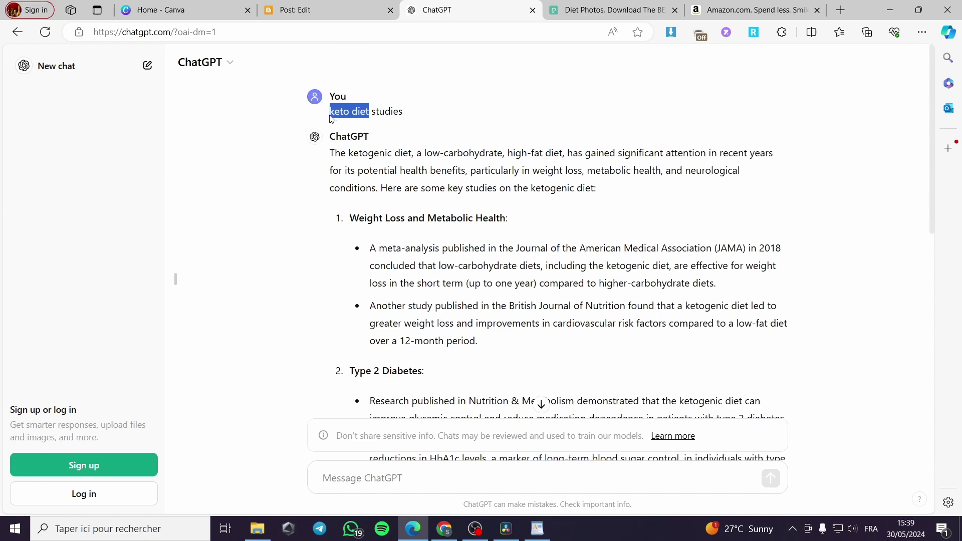
left_click(388, 476)
key("ctrl+v")
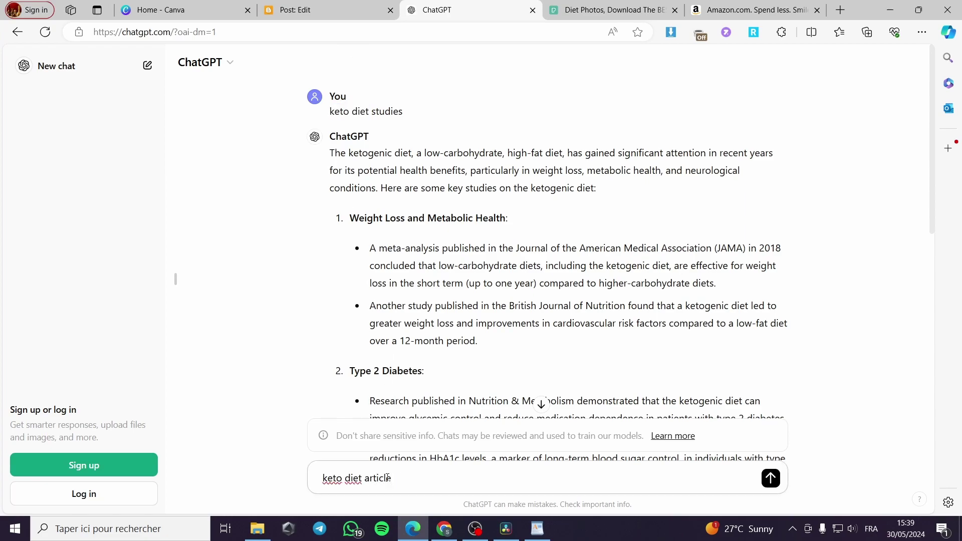
key("Return")
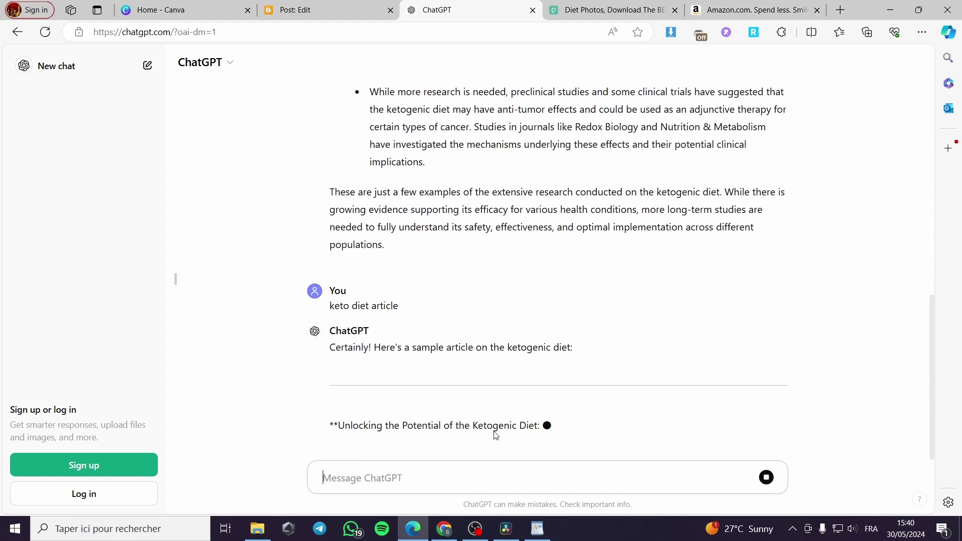
key("ctrl+Tab")
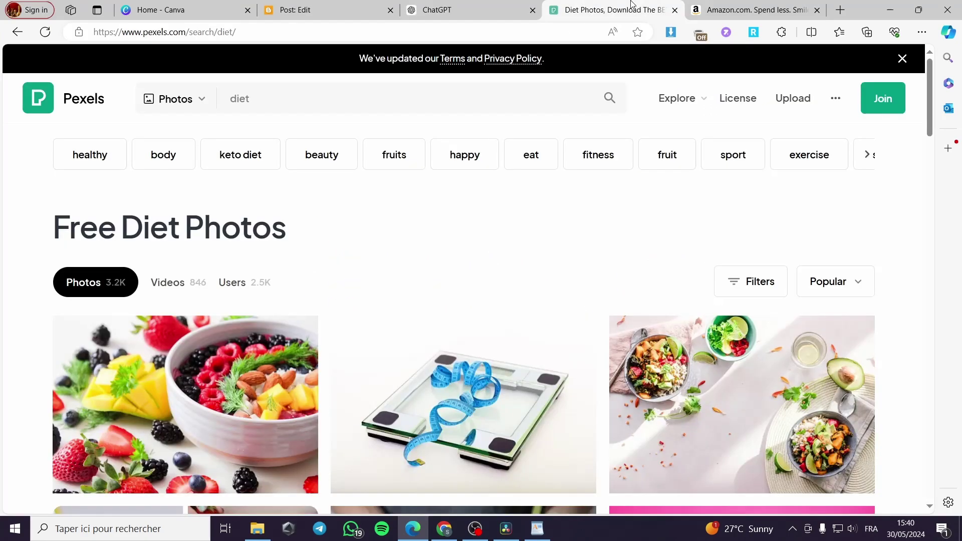
- Search Amazon for 'food supplements', then return to ChatGPT's keto article
key("ctrl+Tab")
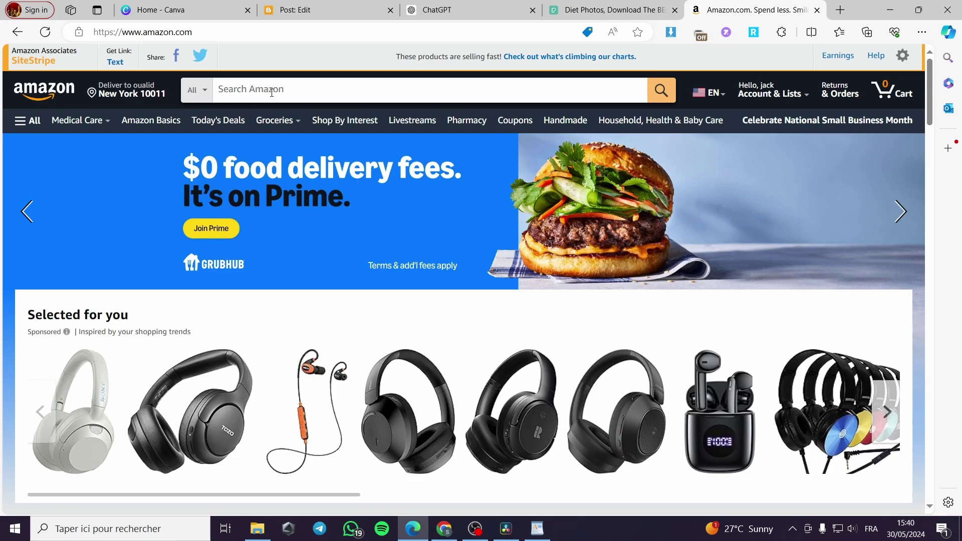
left_click(272, 90)
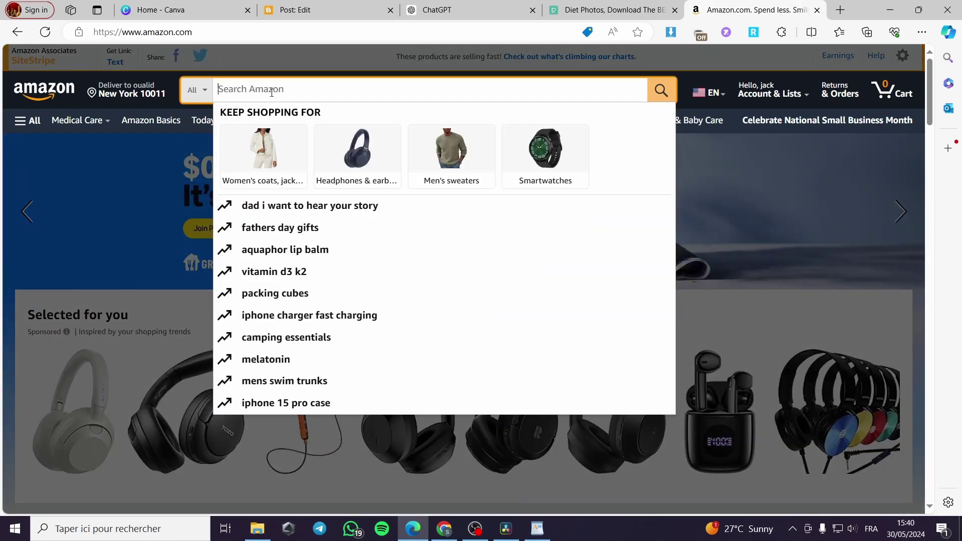
type("k")
key("BackSpace")
type("food s")
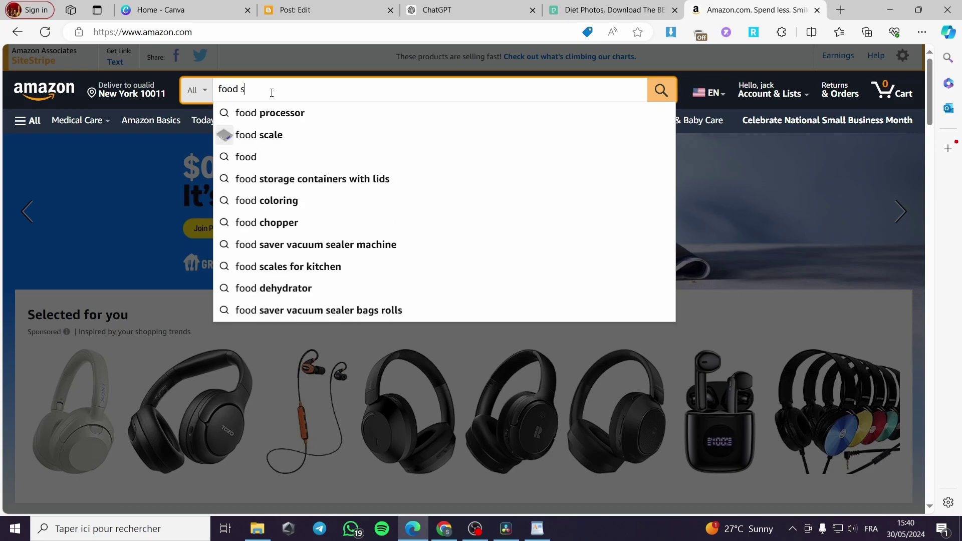
type("up")
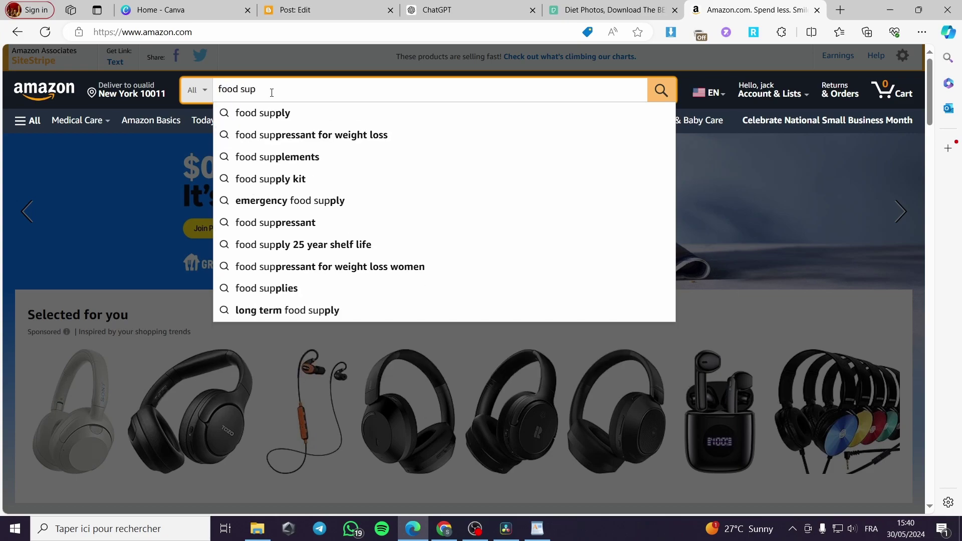
left_click(317, 160)
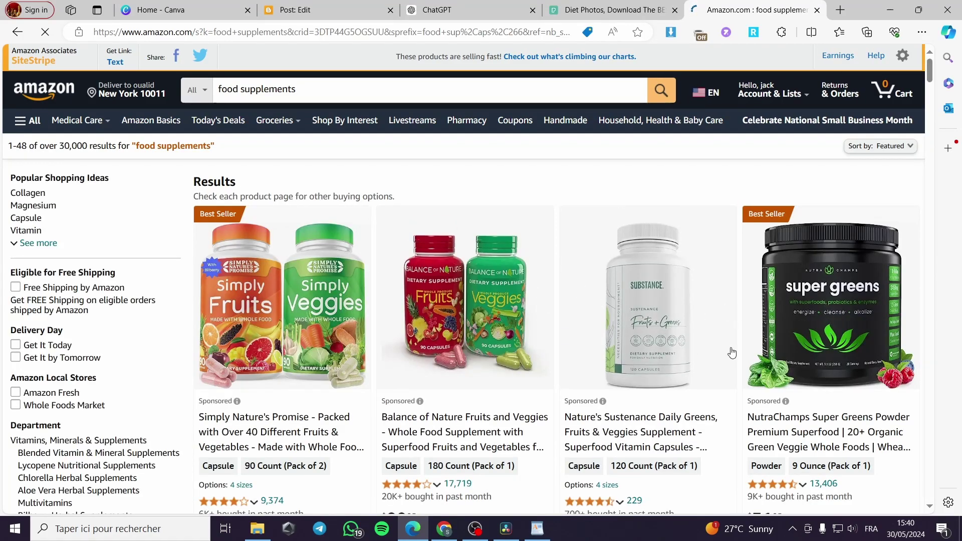
scroll(758, 355, "down", 3)
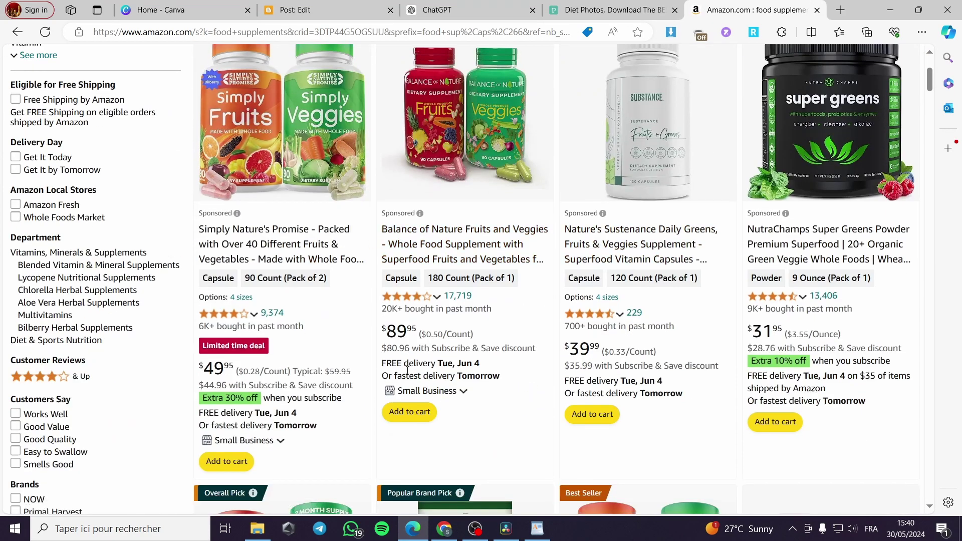
scroll(493, 354, "up", 3)
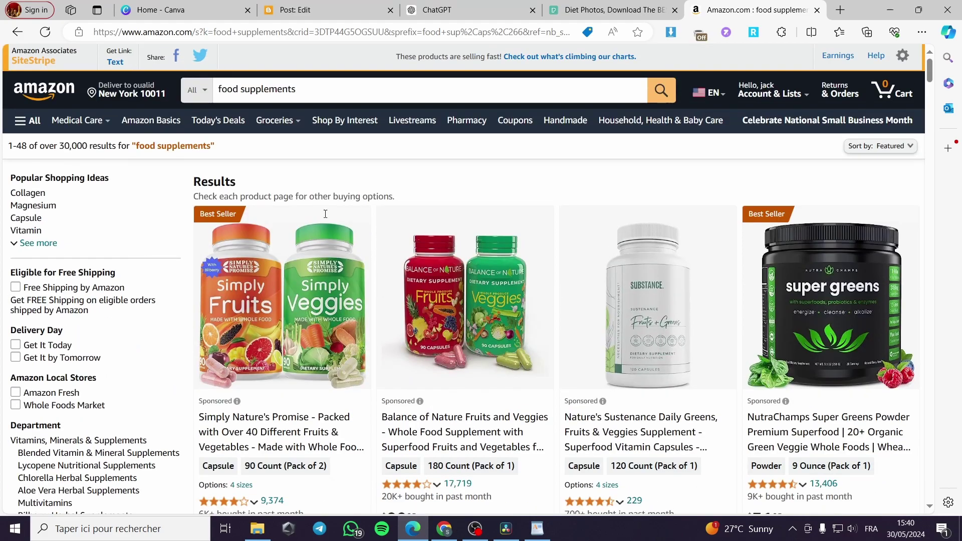
left_click(466, 10)
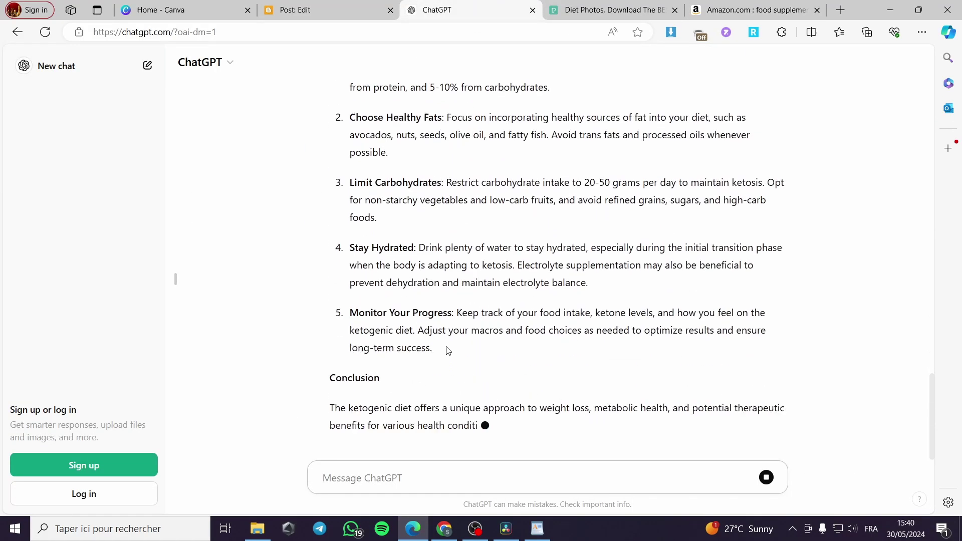
scroll(444, 347, "up", 5)
scroll(369, 299, "up", 5)
scroll(370, 299, "up", 3)
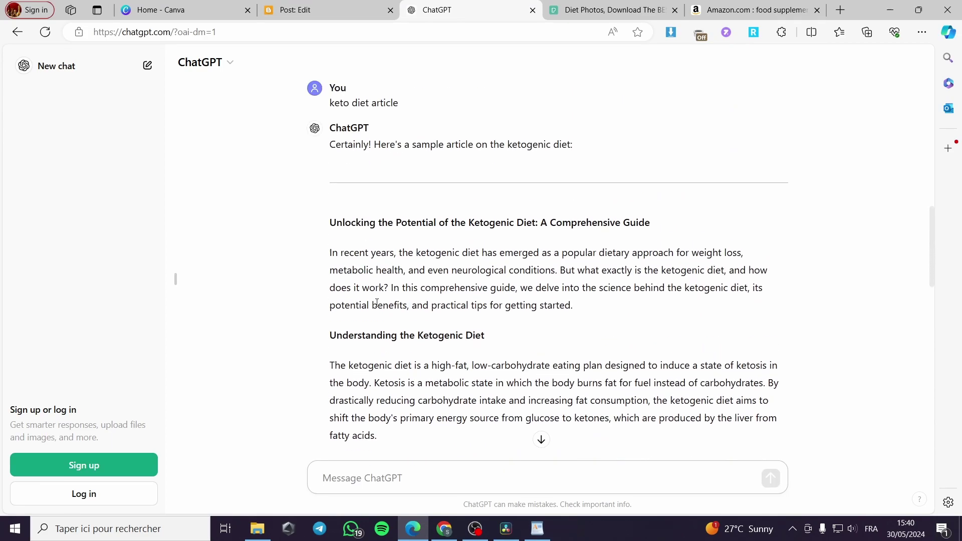
scroll(362, 280, "up", 1)
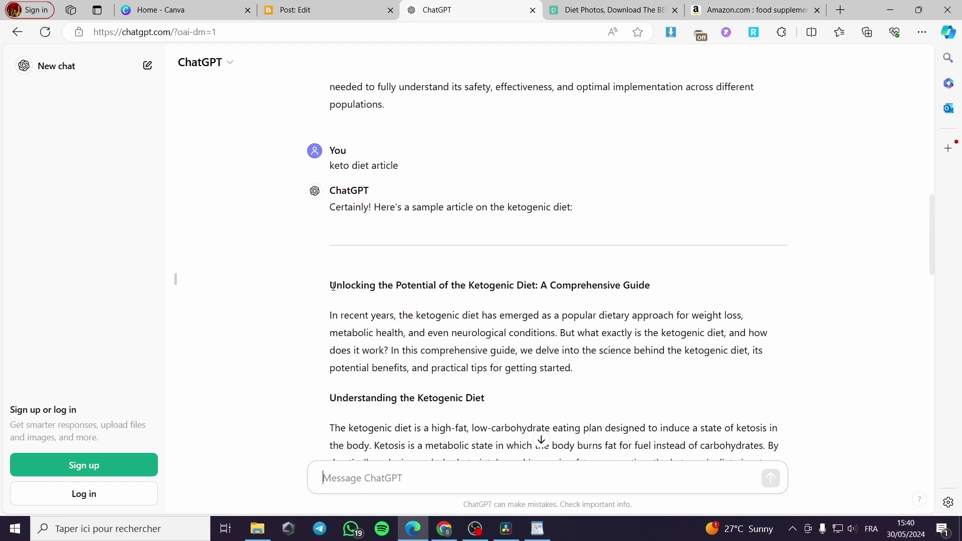
left_click_drag(331, 286, 618, 310)
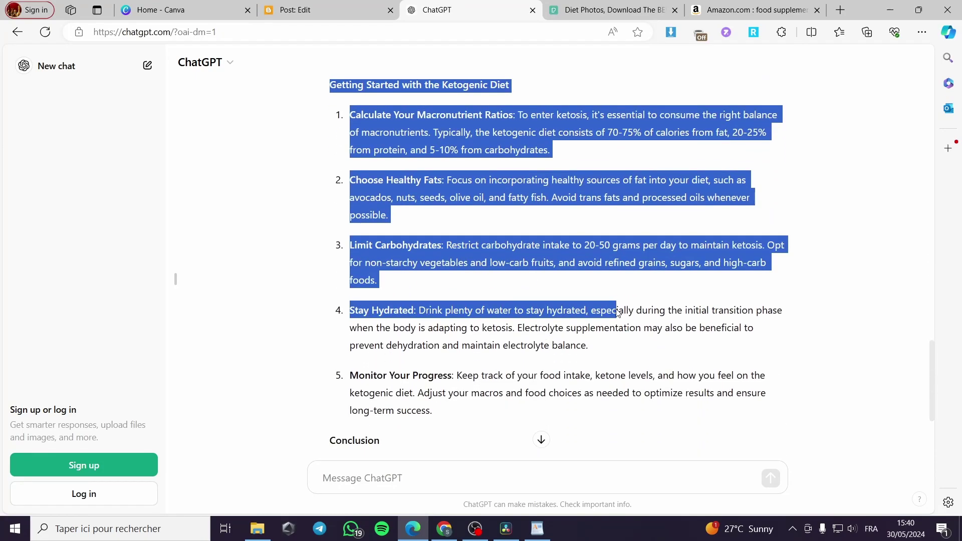
scroll(619, 311, "down", 2)
mouse_move(618, 311)
left_mouse_down()
mouse_move(499, 351)
mouse_move(497, 401)
left_mouse_up()
- Bring up copy options for the selected keto diet article
right_click(477, 376)
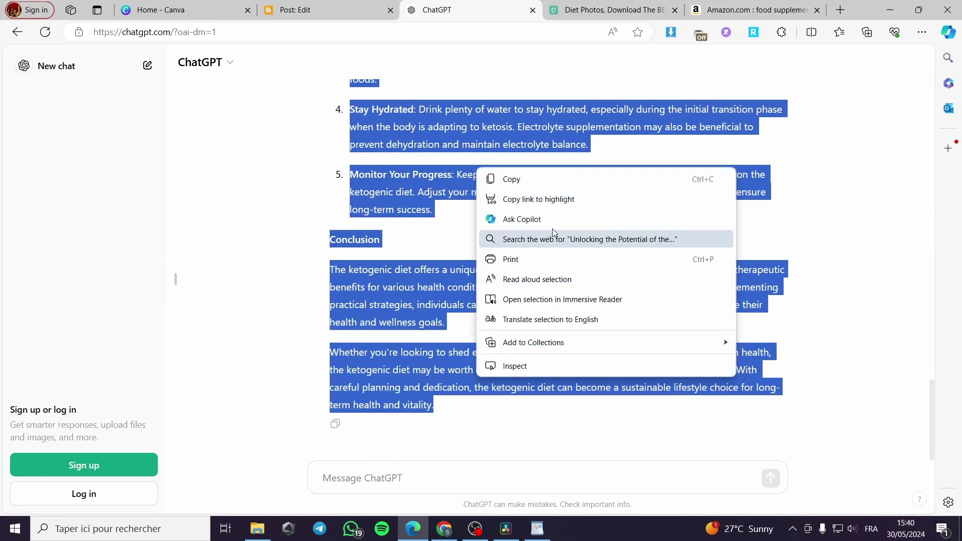
- Copy the article and paste it on a new line after the last bullet of the Blogger post
left_click(560, 181)
left_click(315, 9)
scroll(424, 379, "down", 2)
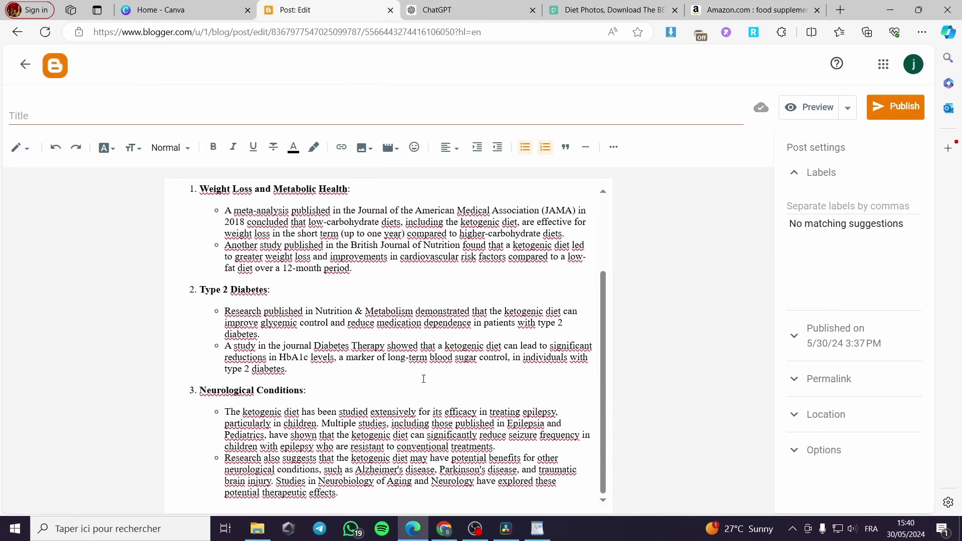
scroll(423, 379, "up", 2)
scroll(455, 381, "down", 2)
key("Return")
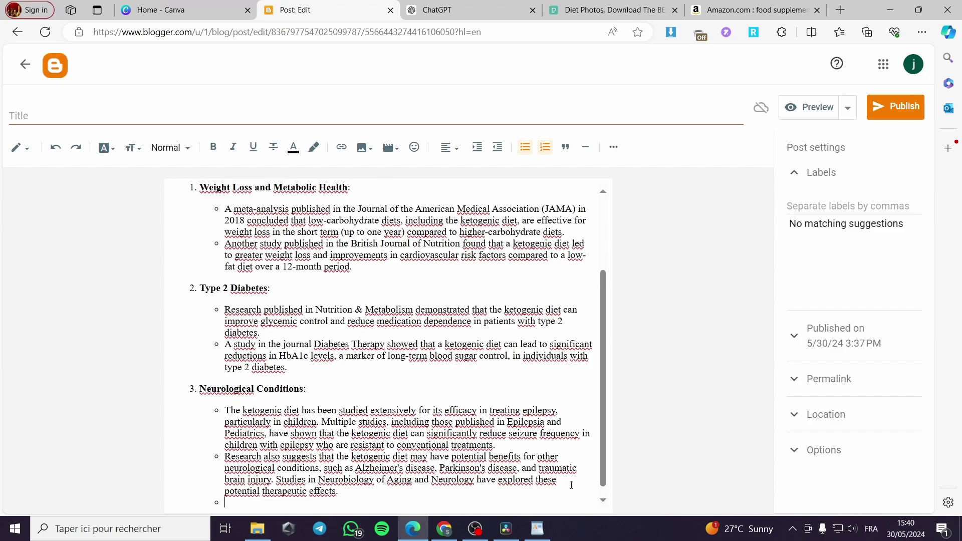
key("ctrl+v")
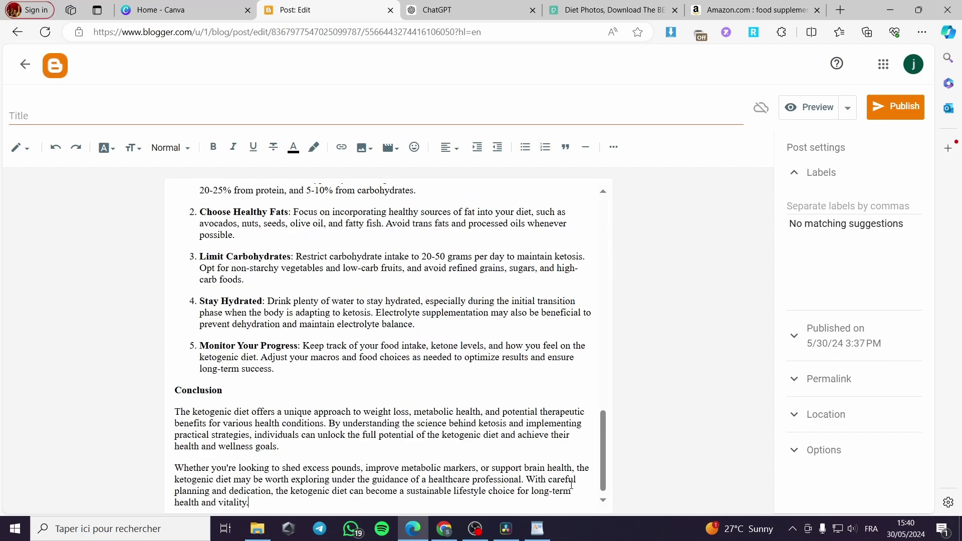
scroll(387, 374, "up", 10)
scroll(387, 373, "up", 10)
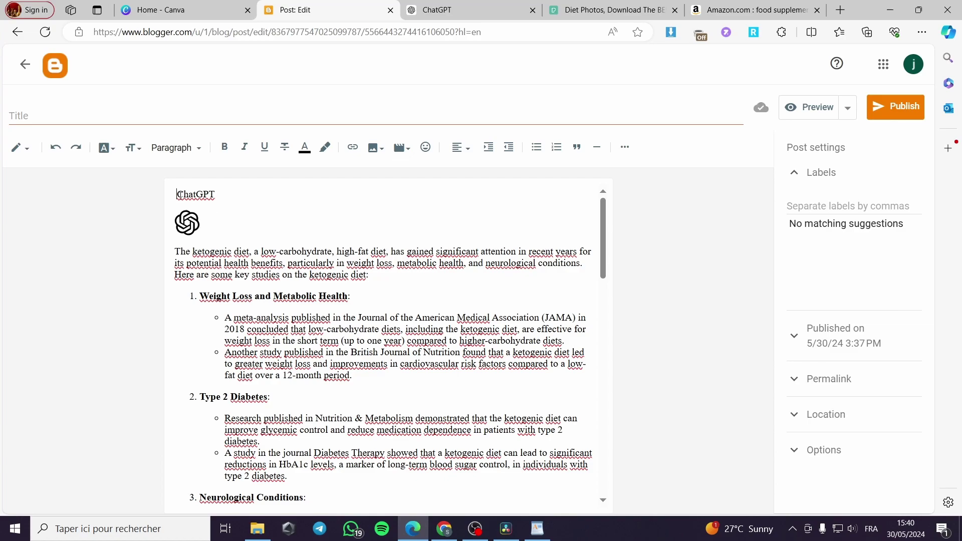
- Delete the stray 'ChatGPT' heading text at the top of the post
left_click_drag(178, 194, 224, 198)
key("BackSpace")
triple_click(183, 252)
left_click(207, 232)
scroll(452, 315, "down", 1)
scroll(400, 392, "down", 5)
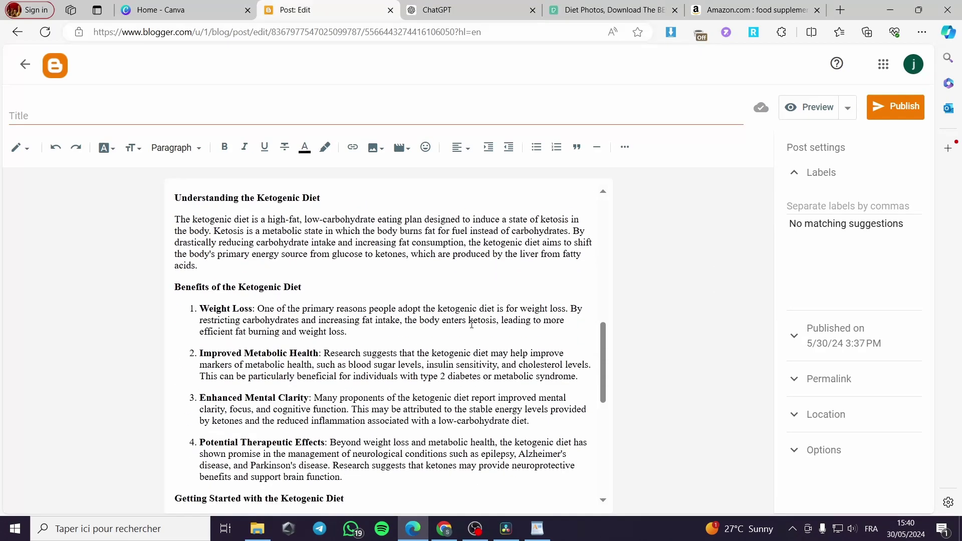
scroll(400, 392, "down", 5)
scroll(349, 414, "up", 8)
scroll(349, 414, "up", 3)
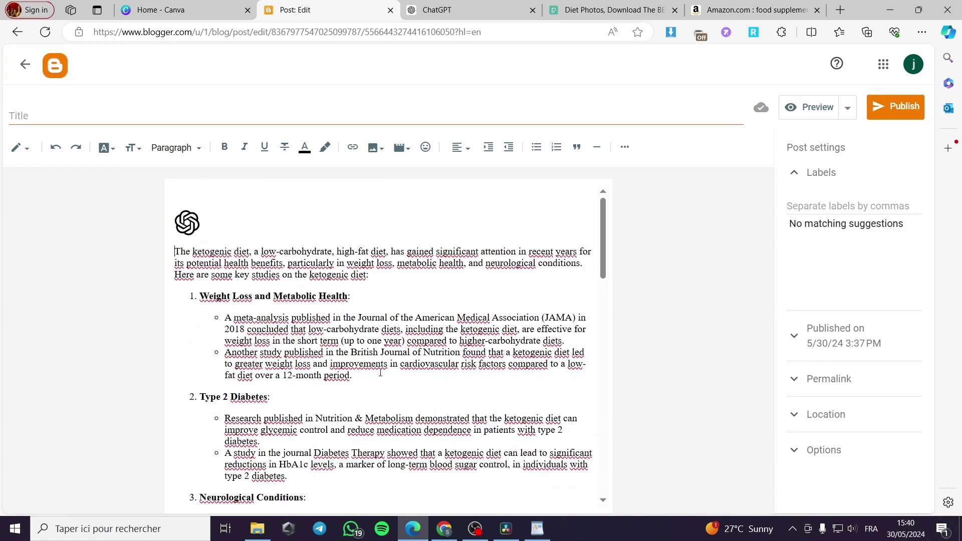
- Upload both downloaded Pexels diet JPGs from the computer into the Blogger post
left_click(374, 149)
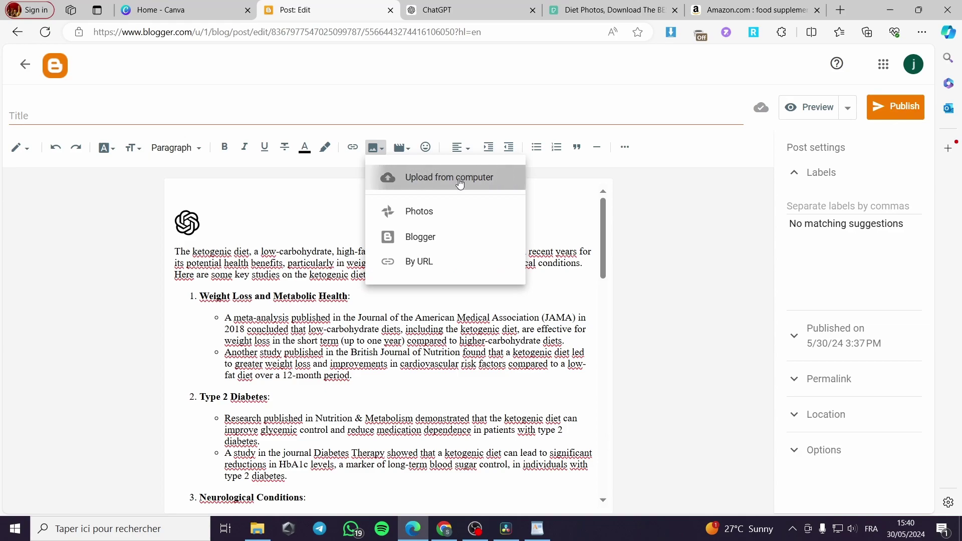
left_click(398, 176)
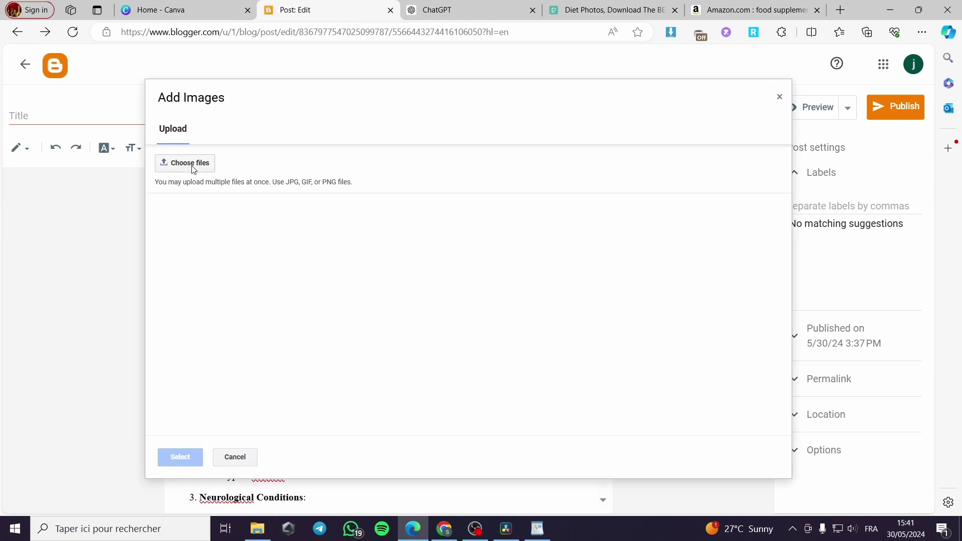
left_click(193, 167)
left_click(414, 194)
left_click(540, 197, "ctrl")
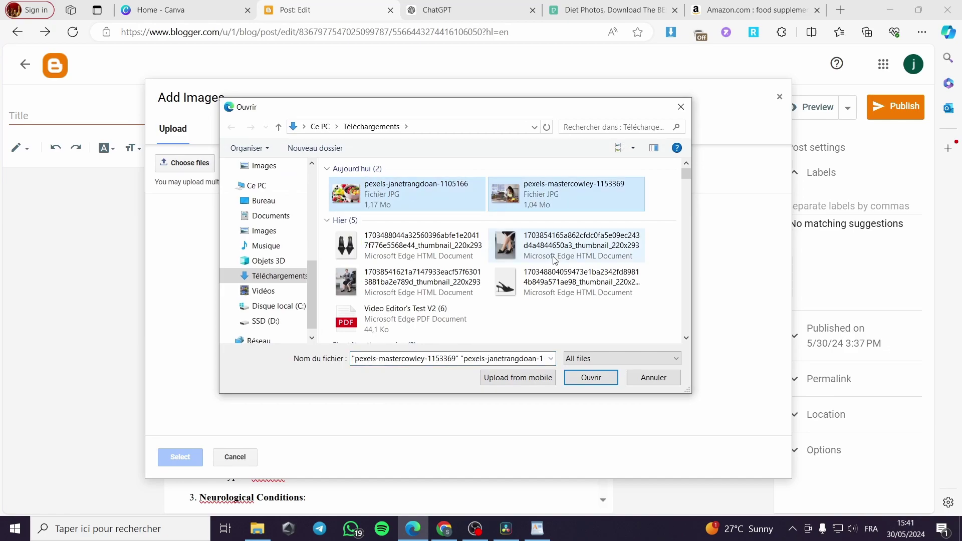
left_click(591, 378)
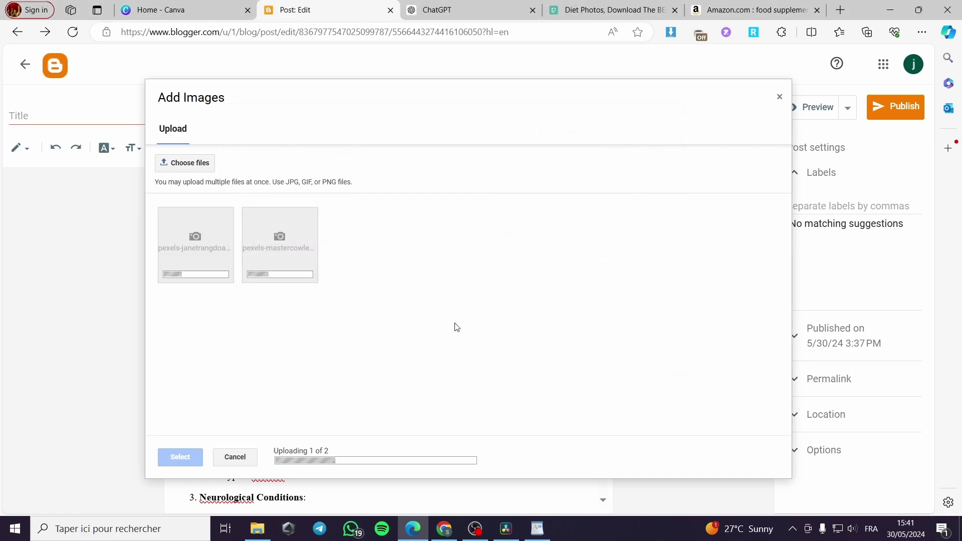
scroll(355, 319, "down", 3)
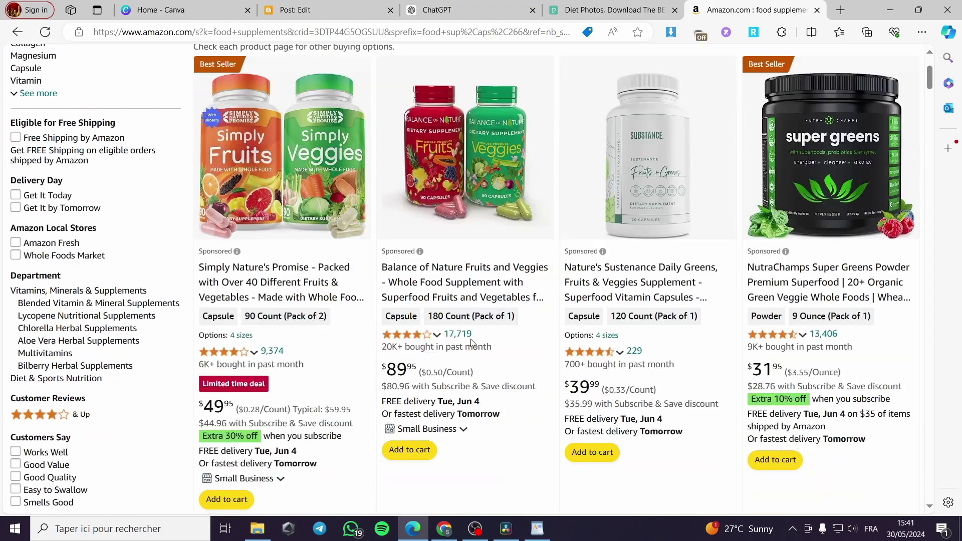
scroll(527, 338, "down", 2)
scroll(669, 361, "down", 2)
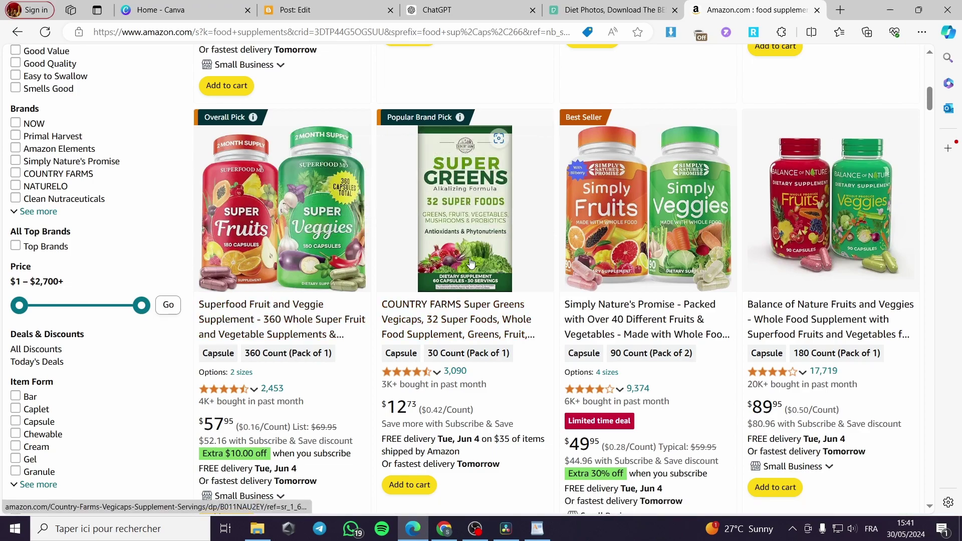
- Open the COUNTRY FARMS Super Greens Vegicaps result from the food supplements search
left_click(523, 324)
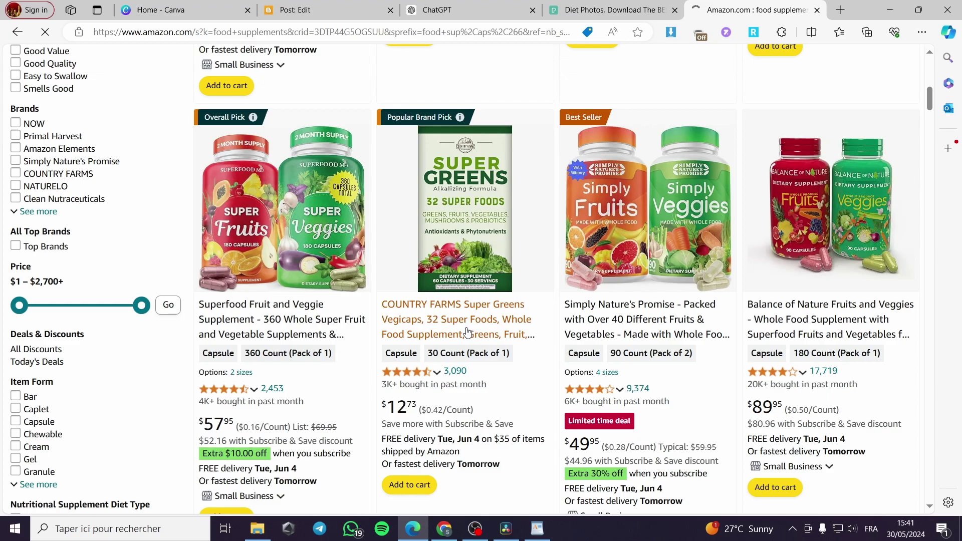
scroll(442, 376, "down", 1)
scroll(442, 377, "down", 1)
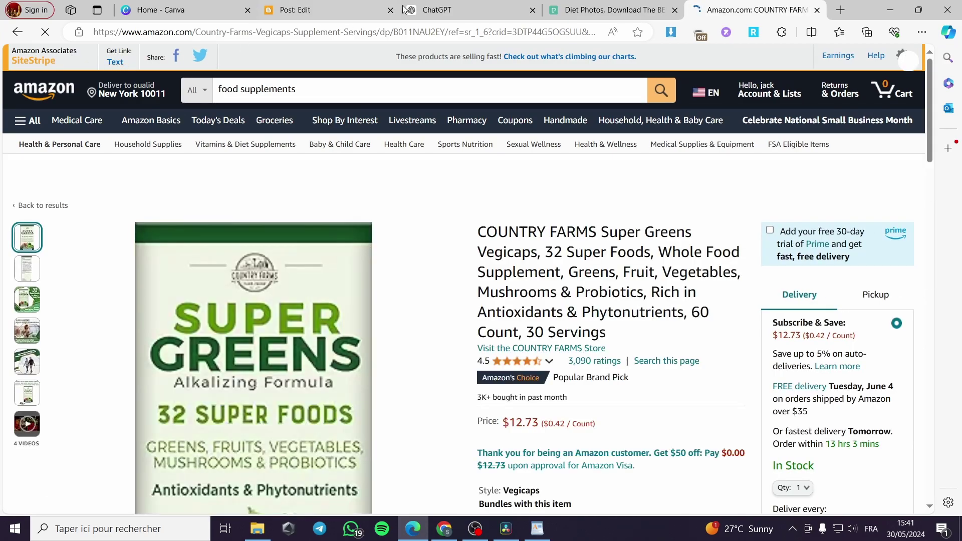
scroll(467, 259, "down", 2)
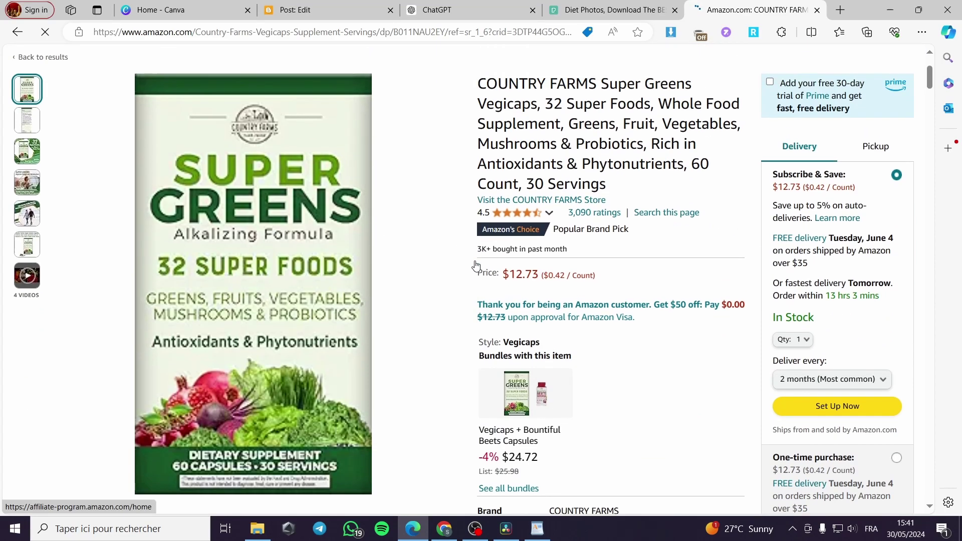
scroll(451, 226, "up", 2)
- Select both uploaded photos in Add Images and insert them into the post
left_click(310, 11)
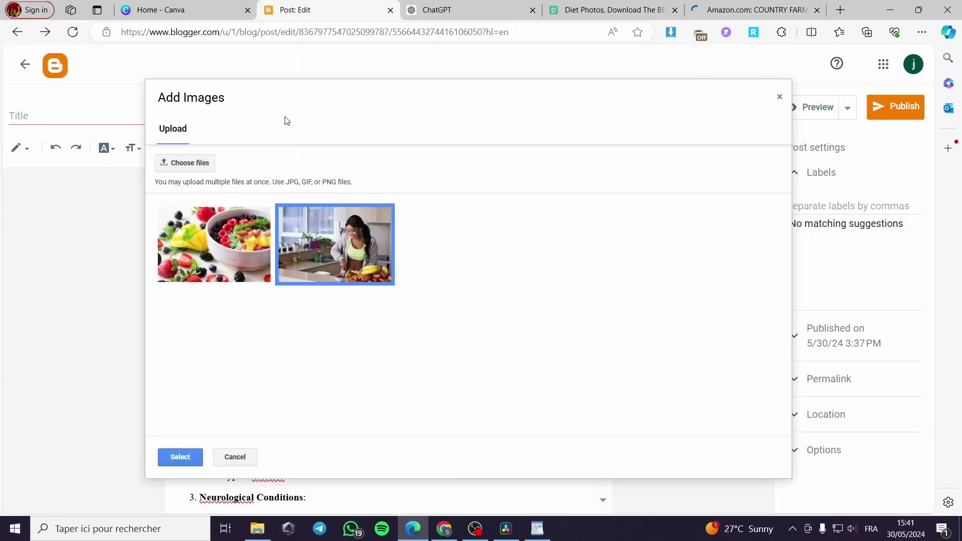
left_click(238, 256)
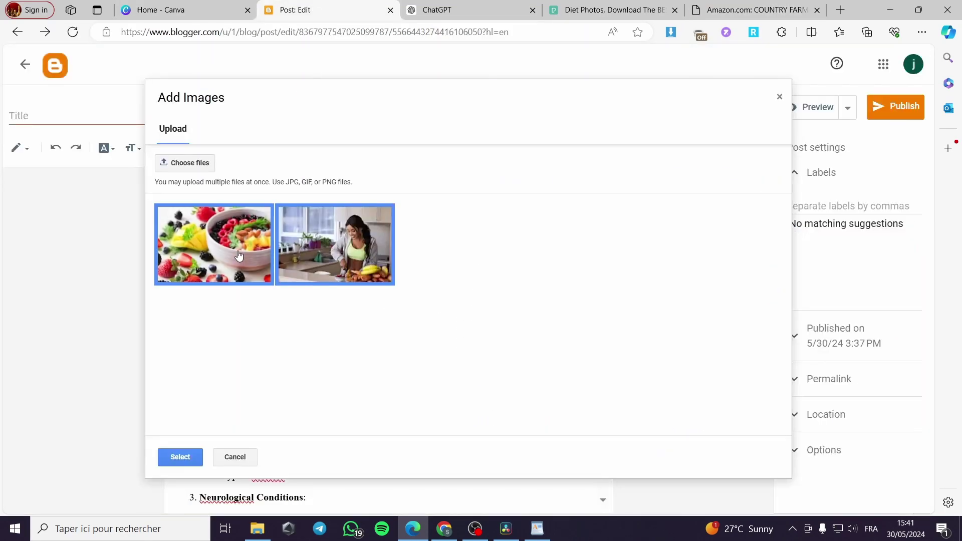
left_click(181, 456)
scroll(491, 352, "down", 1)
scroll(489, 353, "down", 10)
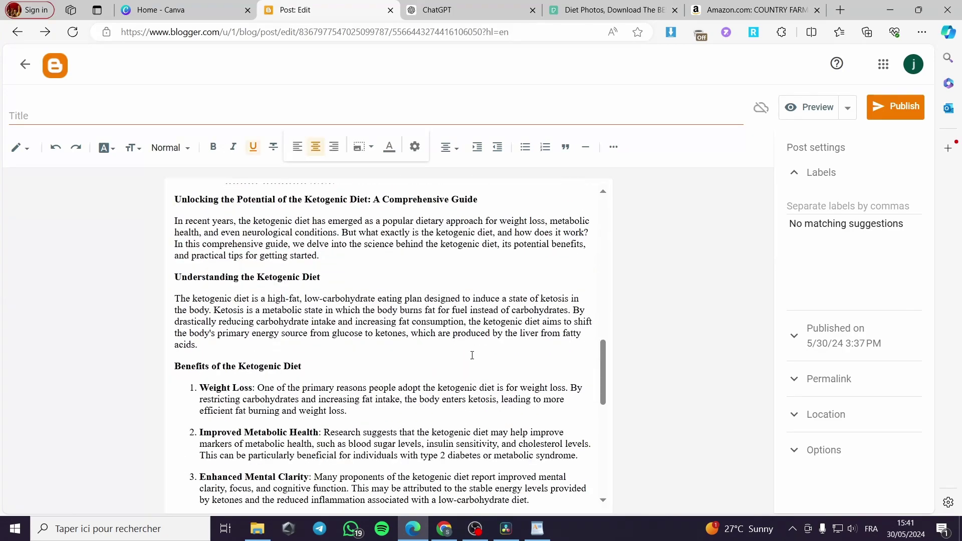
scroll(481, 353, "down", 4)
scroll(474, 355, "down", 3)
scroll(473, 355, "up", 8)
scroll(472, 355, "up", 8)
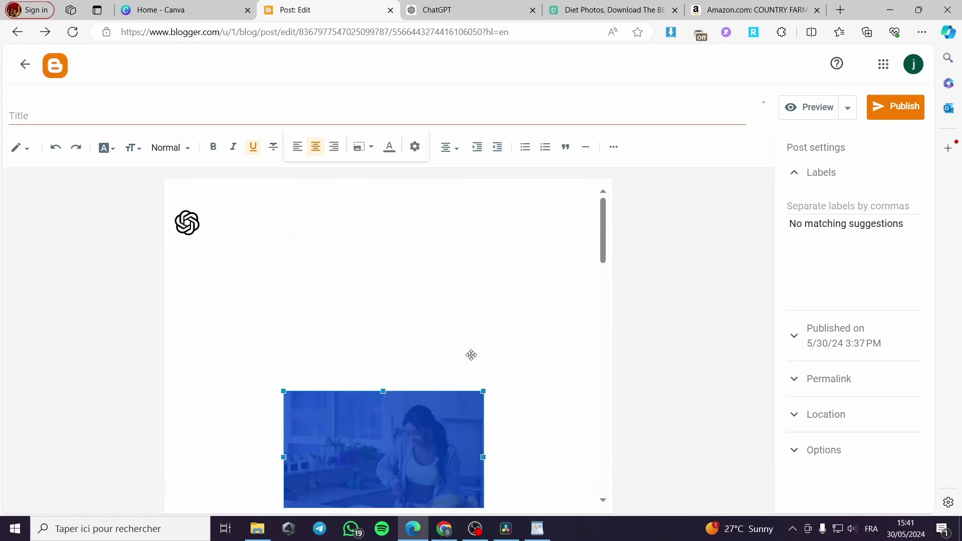
scroll(472, 357, "down", 2)
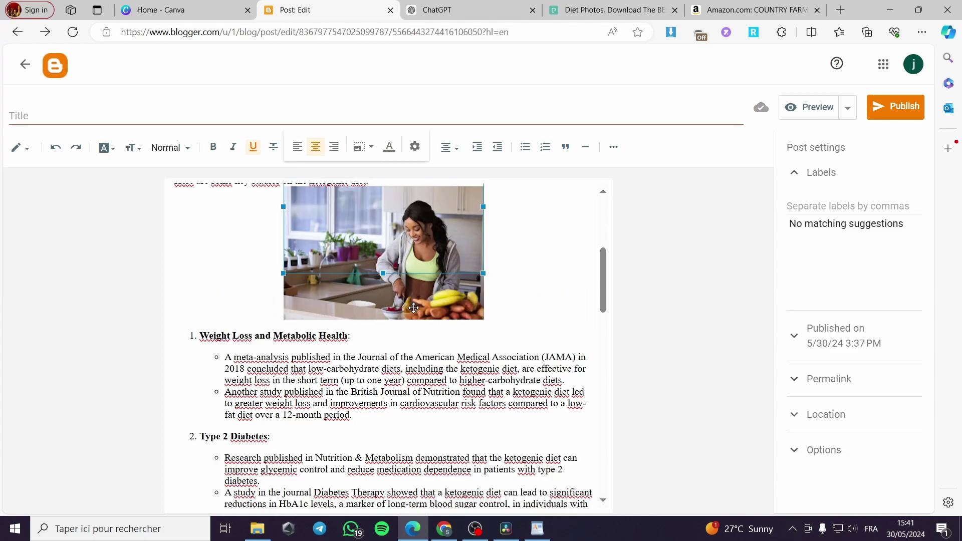
- Place the kitchen photo below the ketogenic diet explanation and the fruit bowl under Weight Loss and Metabolic Health
left_click_drag(409, 248, 416, 341)
left_click(401, 414)
scroll(398, 388, "down", 1)
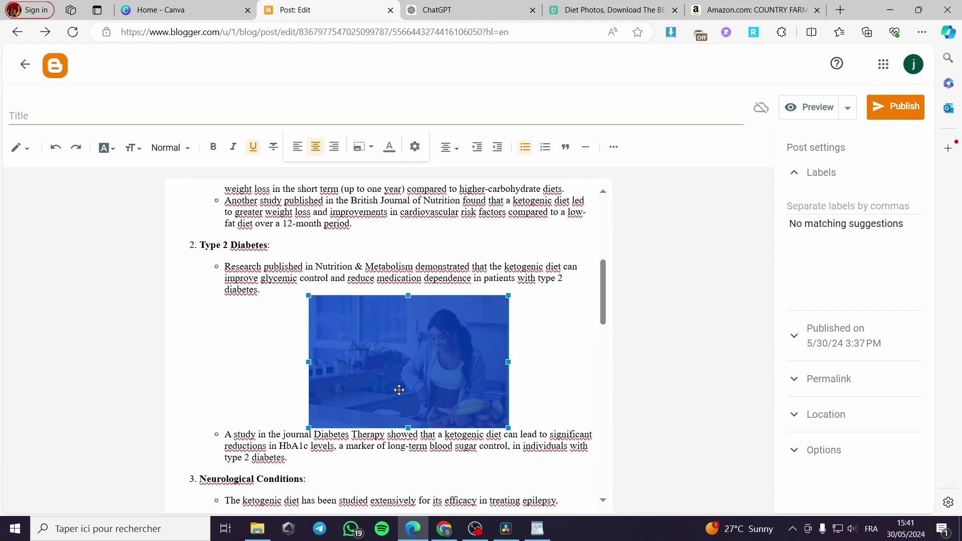
scroll(414, 281, "down", 2)
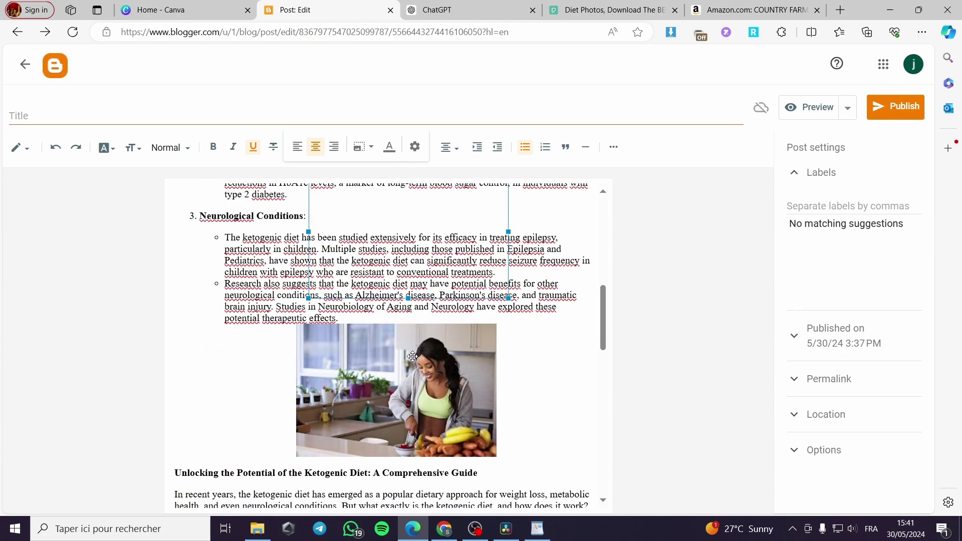
scroll(410, 339, "down", 3)
mouse_move(415, 292)
left_mouse_down()
mouse_move(406, 406)
mouse_move(407, 376)
left_mouse_up()
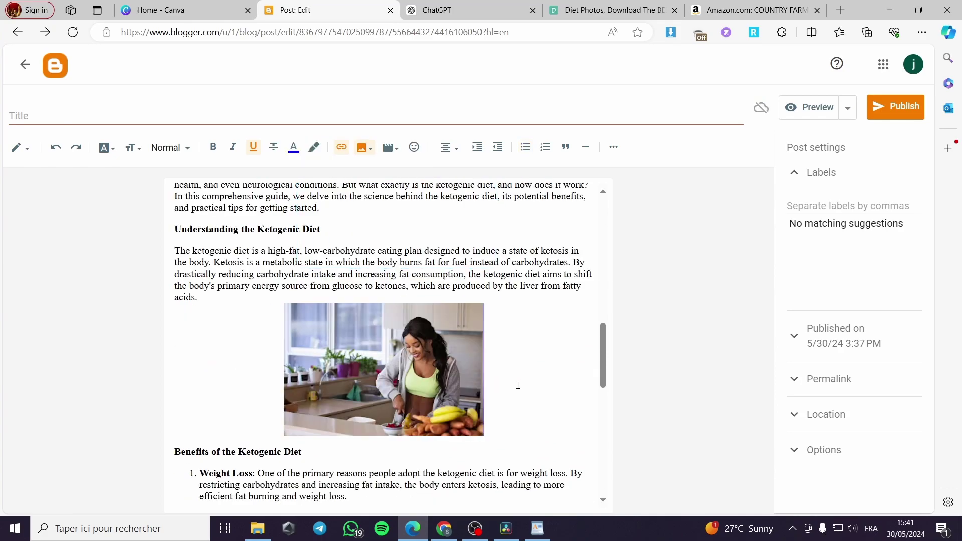
scroll(408, 377, "up", 5)
scroll(408, 376, "up", 3)
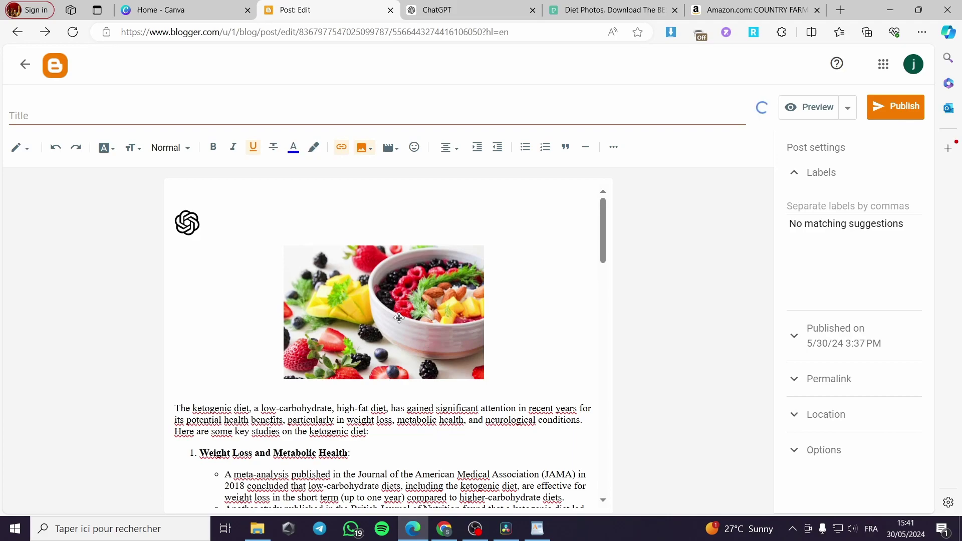
left_click_drag(399, 318, 400, 370)
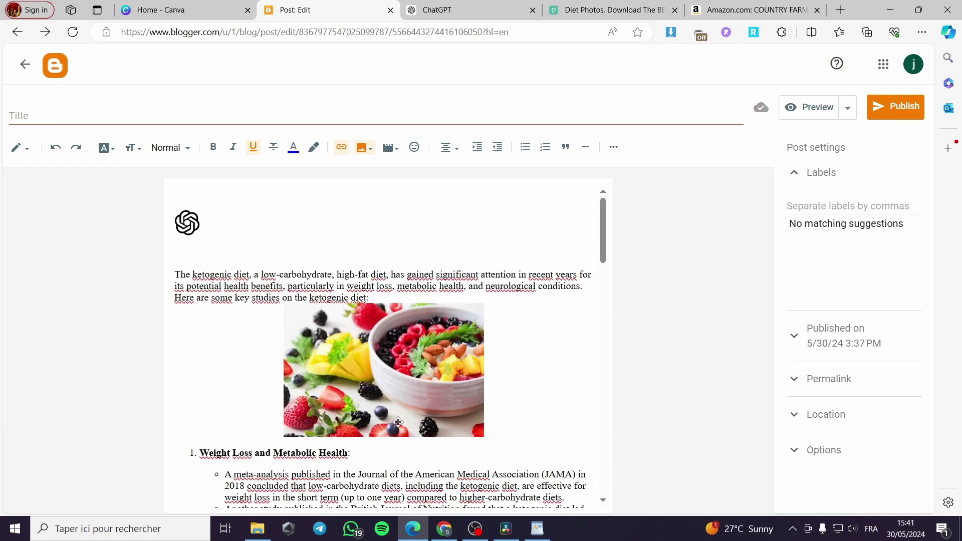
left_click_drag(398, 422, 388, 376)
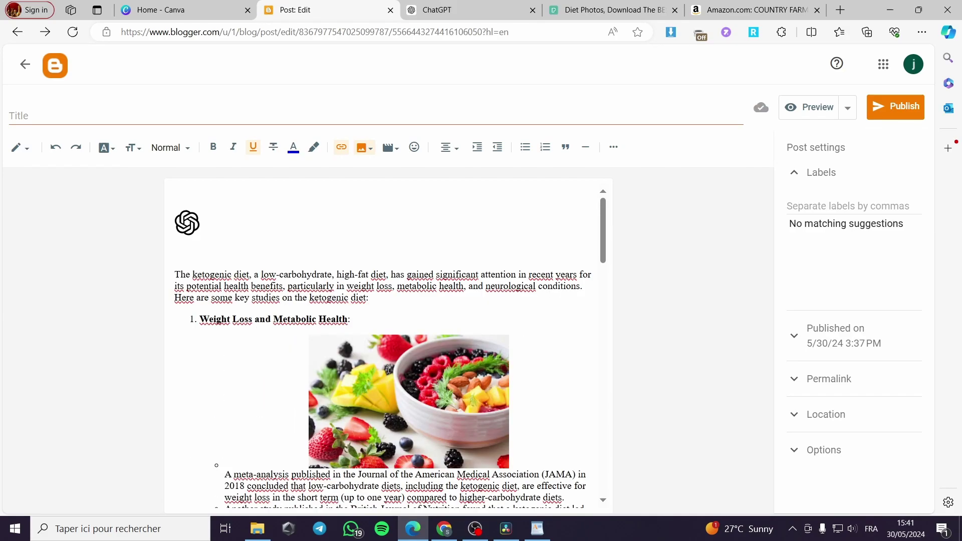
left_click(554, 327)
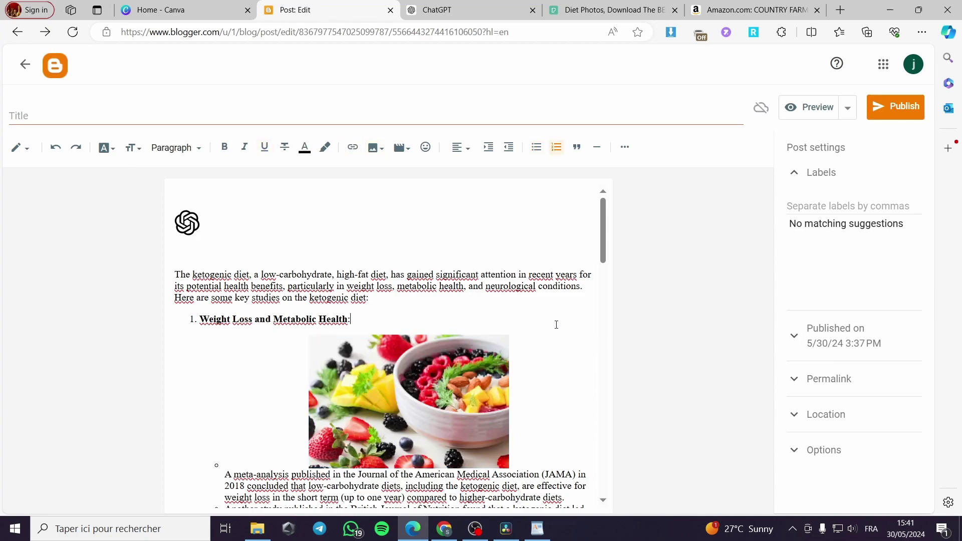
scroll(585, 325, "down", 3)
scroll(585, 325, "down", 5)
scroll(585, 326, "down", 3)
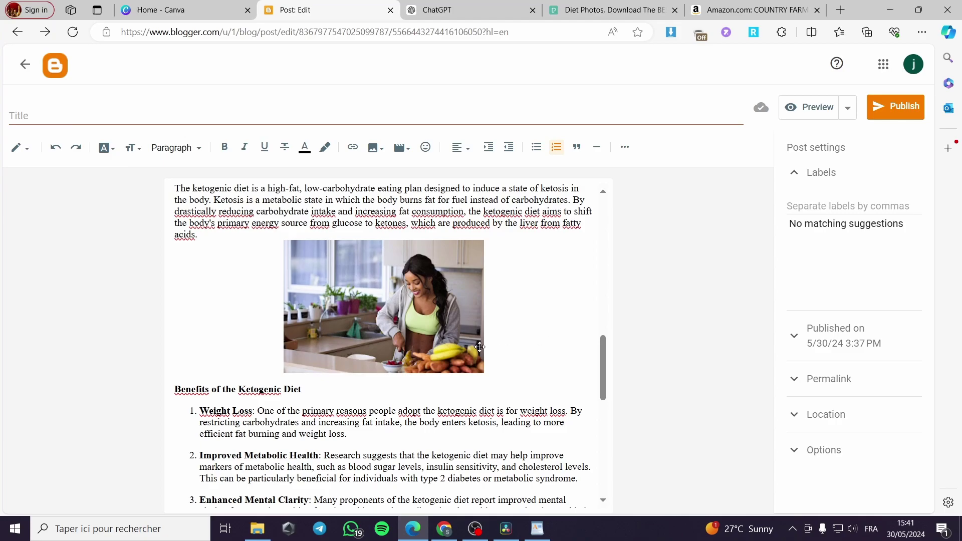
scroll(428, 373, "up", 3)
scroll(443, 371, "up", 1)
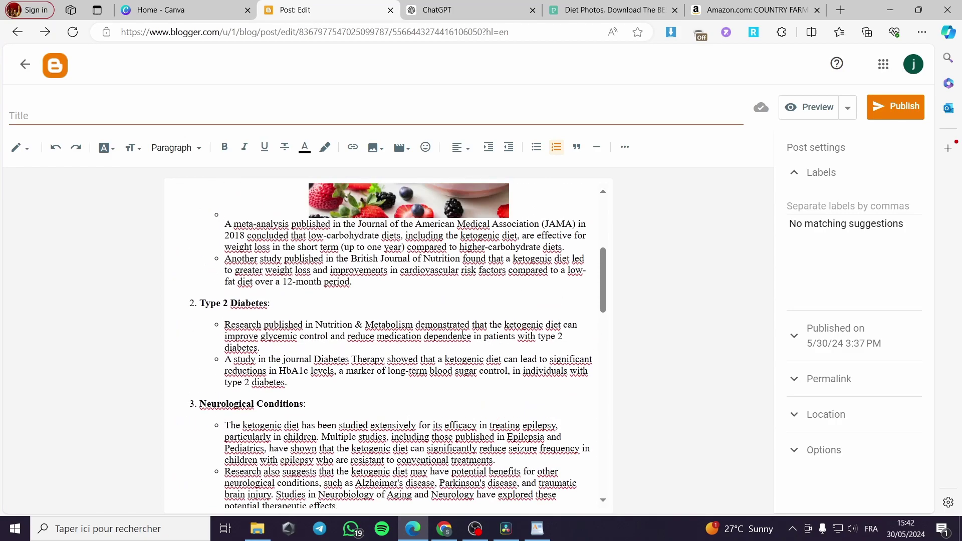
scroll(451, 370, "up", 2)
scroll(458, 369, "up", 2)
- Generate a SiteStripe text link for the Super Greens product and copy the amzn.to short link
left_click(609, 9)
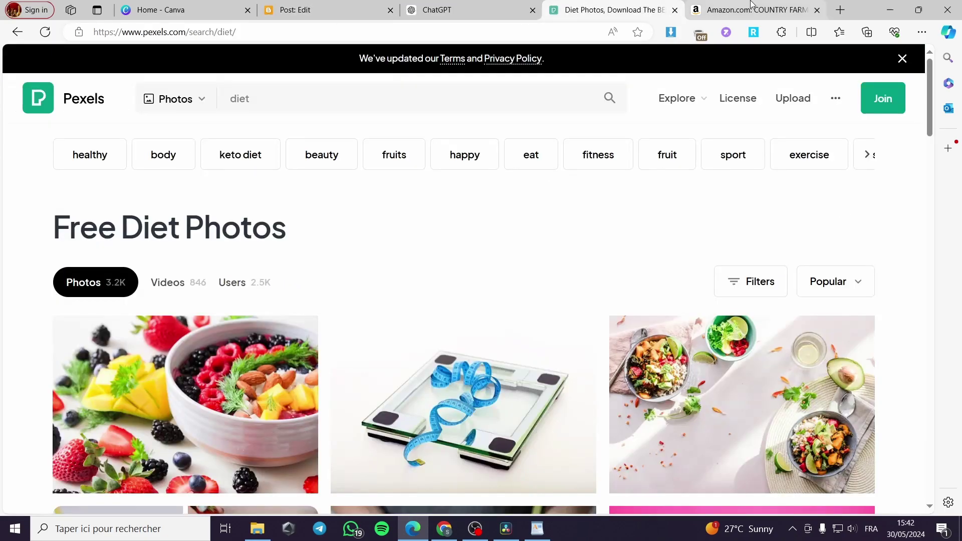
left_click(752, 10)
left_click(335, 8)
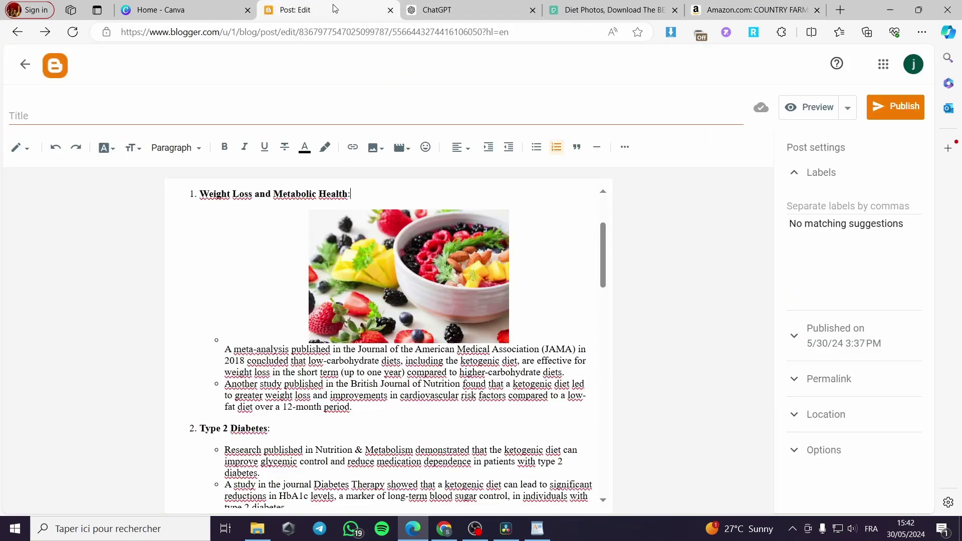
left_click(752, 10)
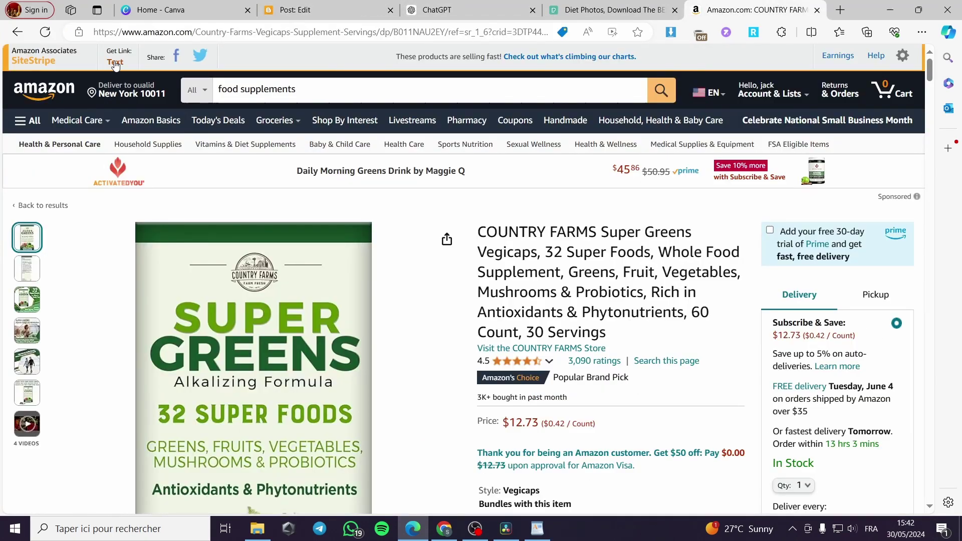
left_click(115, 63)
left_click_drag(142, 178, 45, 180)
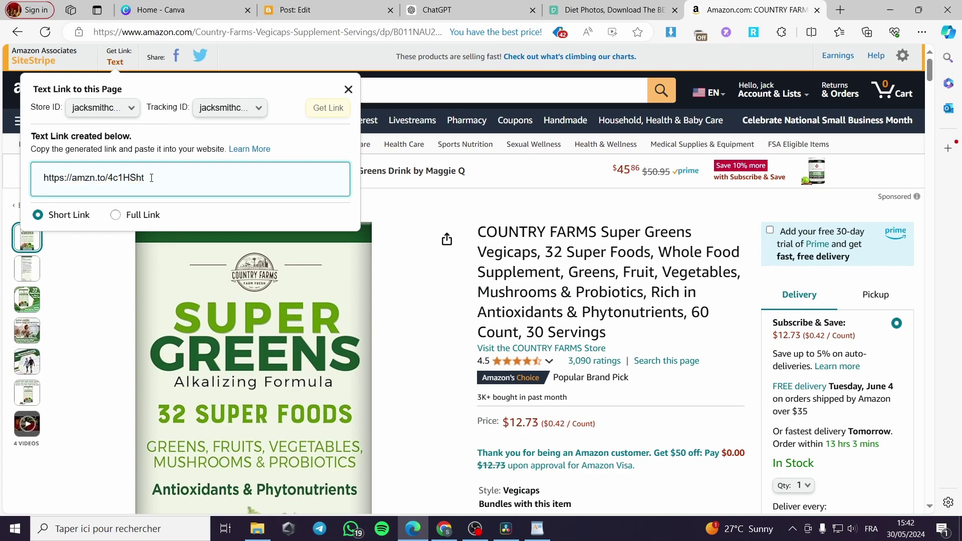
right_click(52, 182)
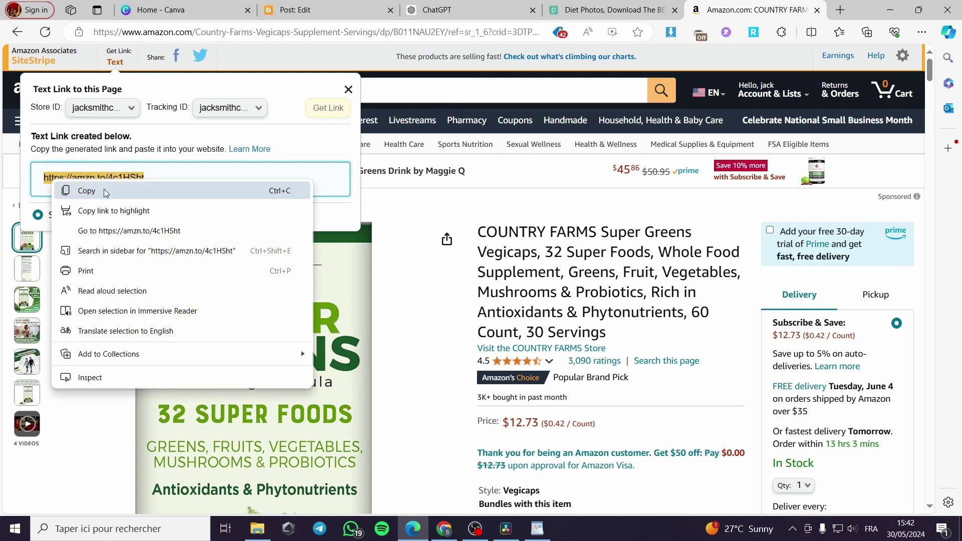
left_click(87, 190)
left_click(327, 9)
scroll(459, 327, "down", 2)
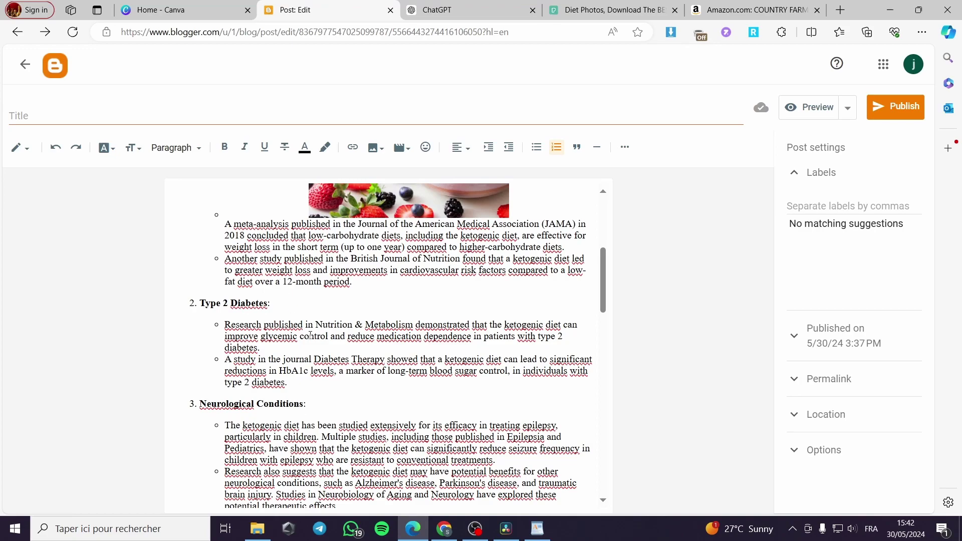
scroll(310, 335, "down", 1)
scroll(312, 338, "up", 2)
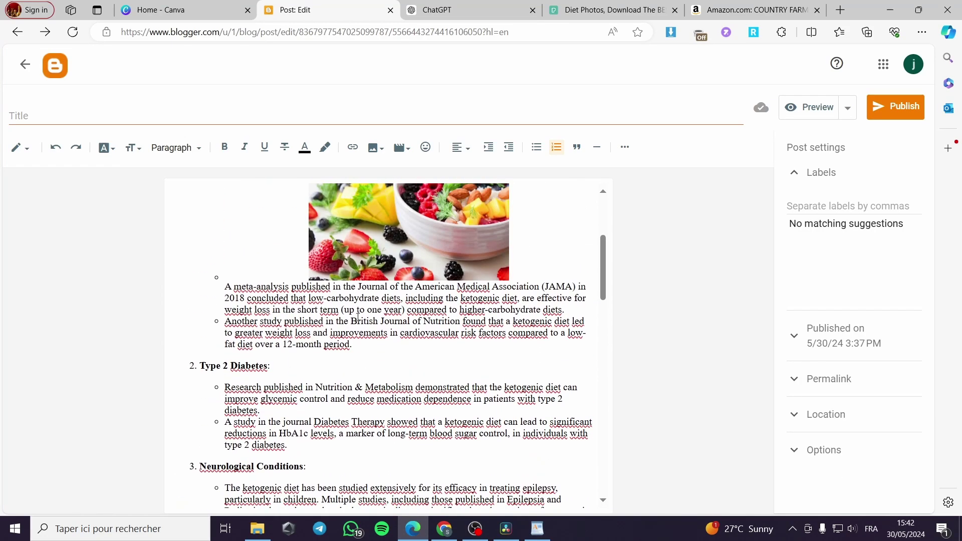
scroll(358, 317, "down", 3)
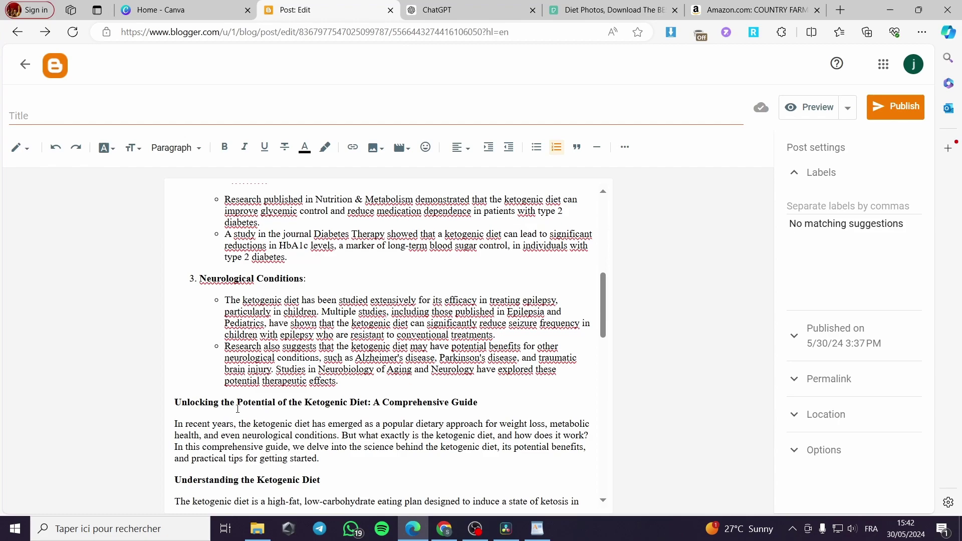
scroll(230, 411, "down", 1)
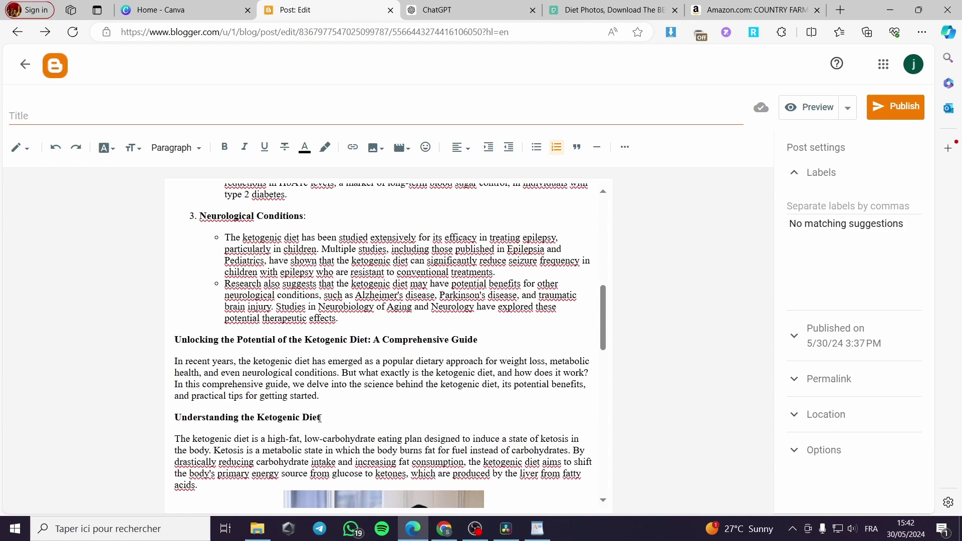
scroll(321, 417, "down", 1)
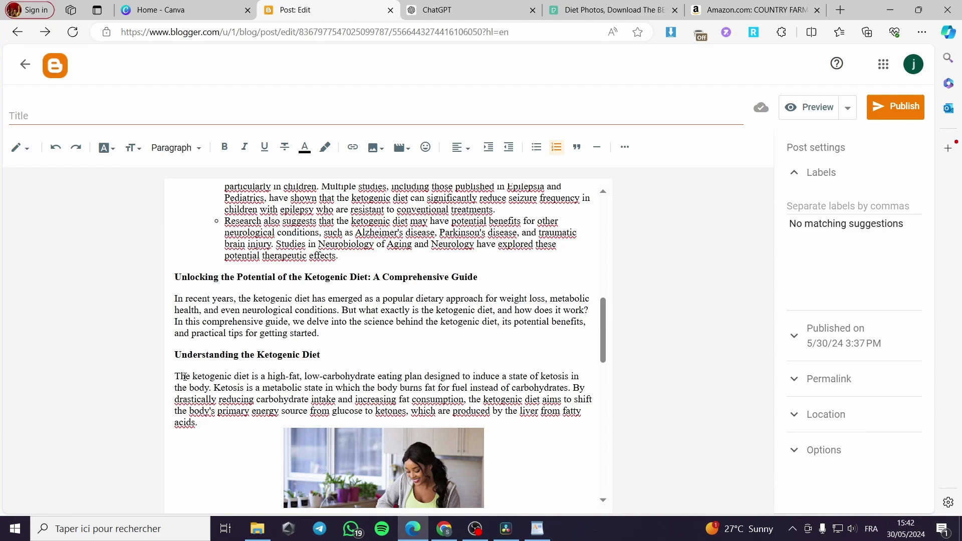
- Link the opening sentence of the Understanding section to the Amazon short link, opening in a new window
left_click_drag(175, 376, 426, 378)
right_click(396, 381)
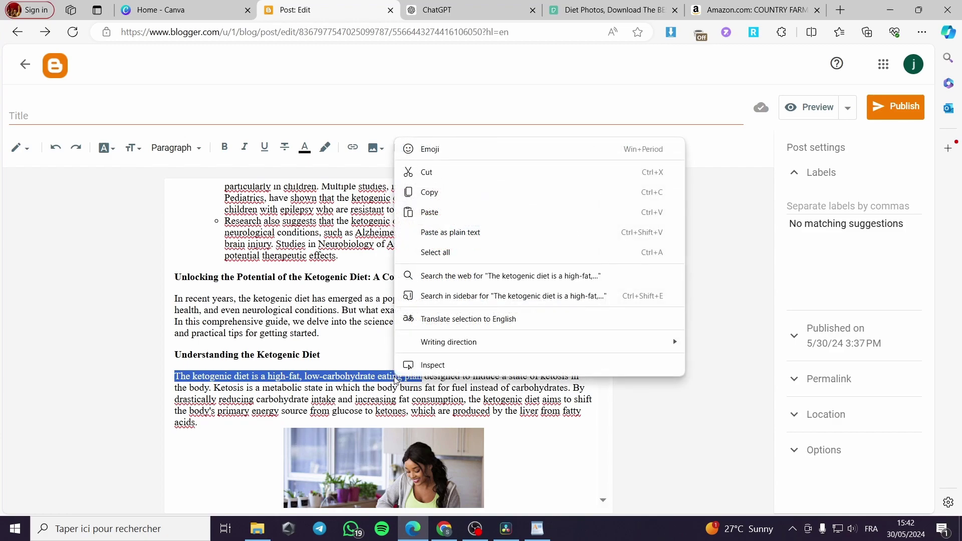
left_click(353, 154)
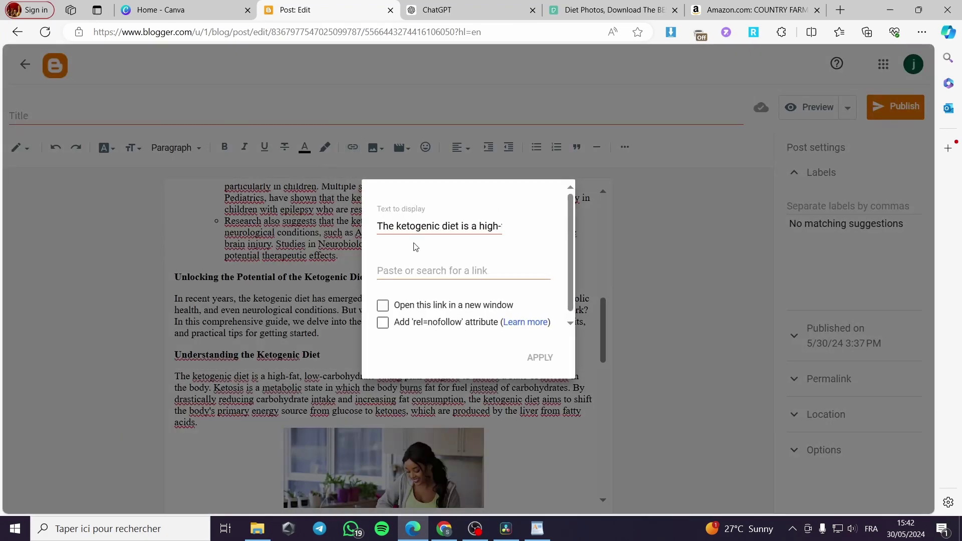
left_click(414, 272)
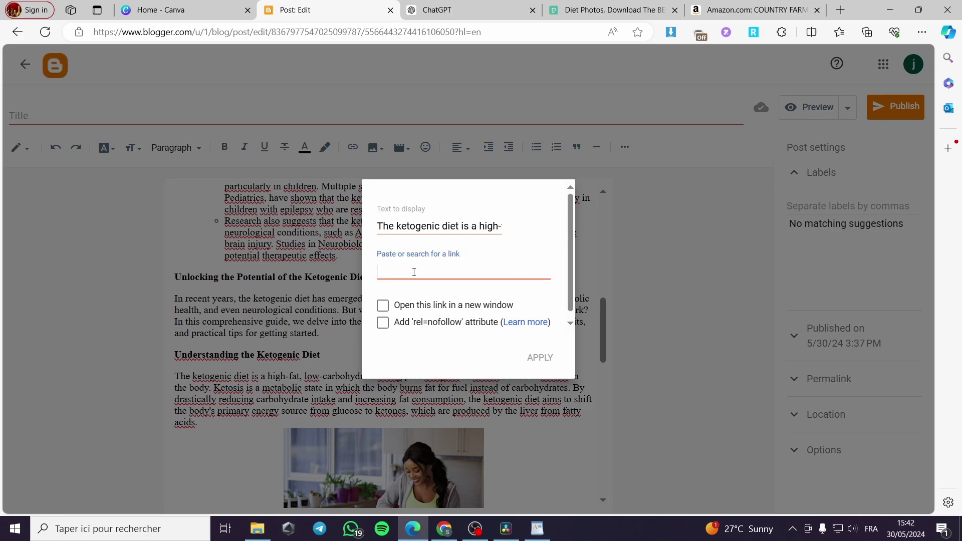
key("ctrl+v")
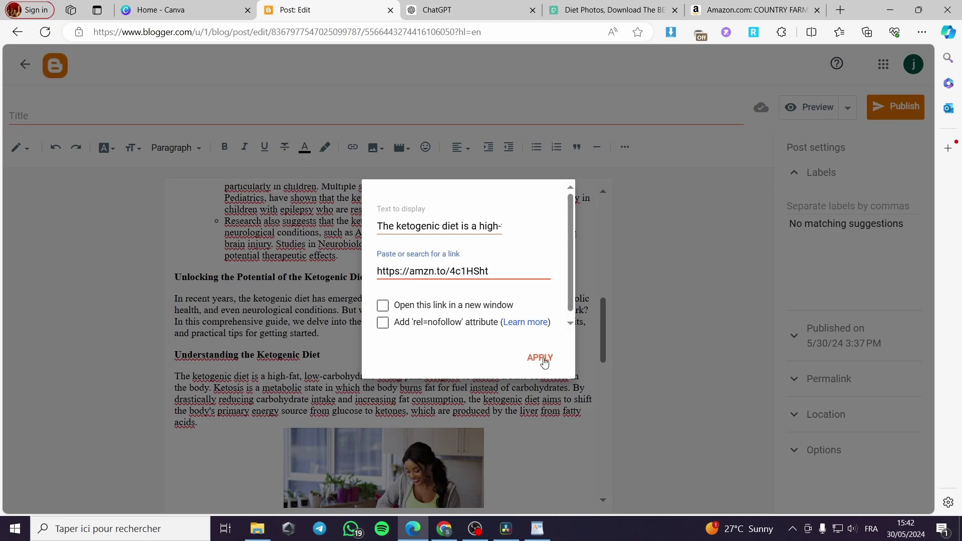
left_click(384, 308)
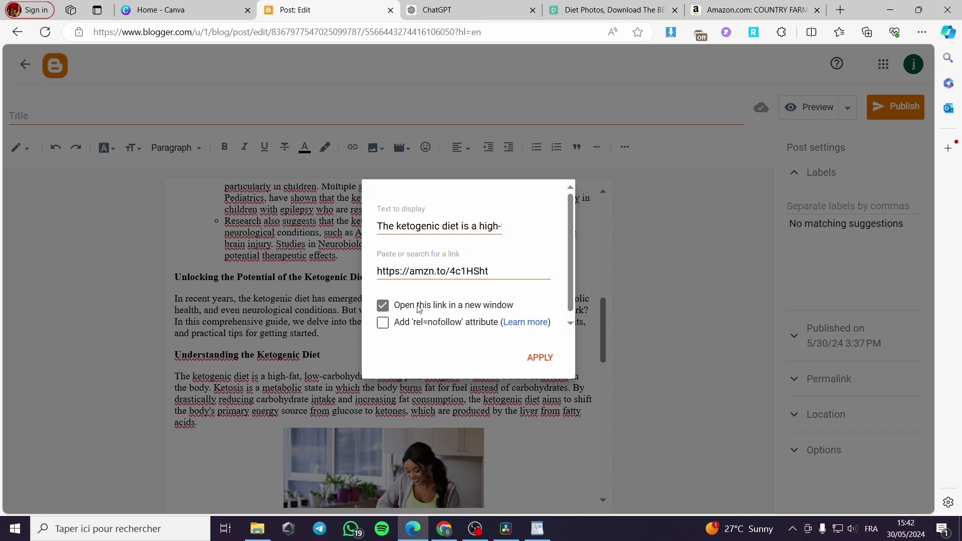
left_click(543, 358)
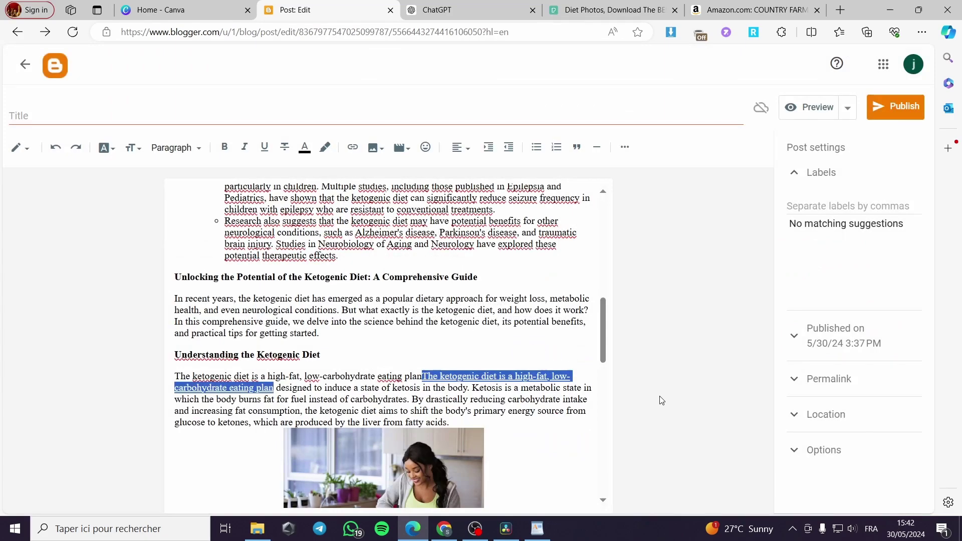
scroll(534, 430, "down", 1)
scroll(523, 407, "down", 4)
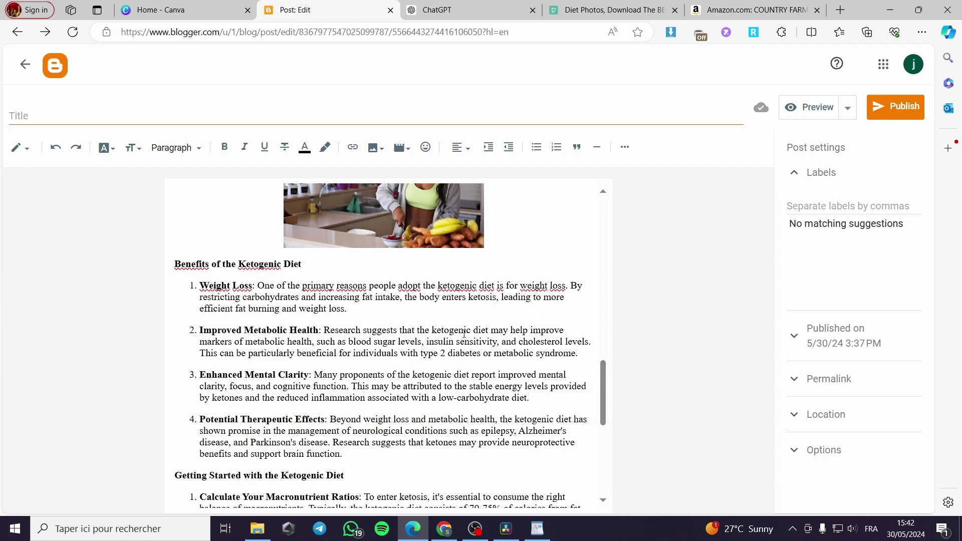
- Link the word 'ketogenic' in the Improved Metabolic Health item to the Amazon short link
left_click_drag(472, 331, 432, 331)
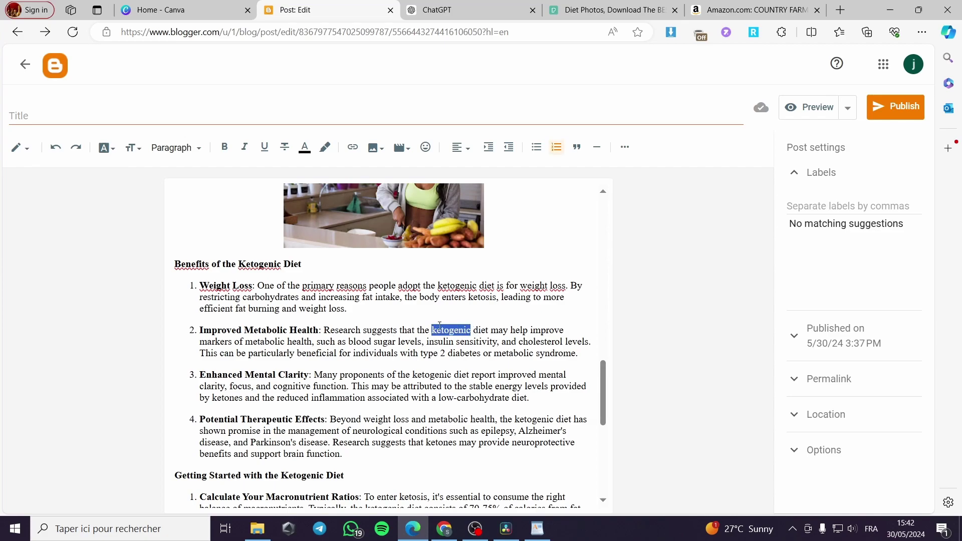
left_click(352, 146)
left_click(453, 269)
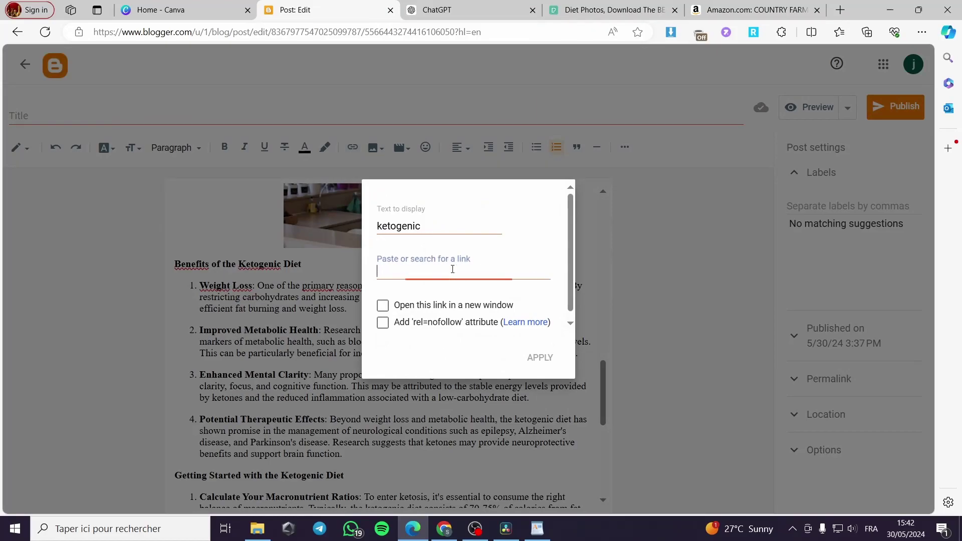
key("ctrl+v")
left_click(540, 357)
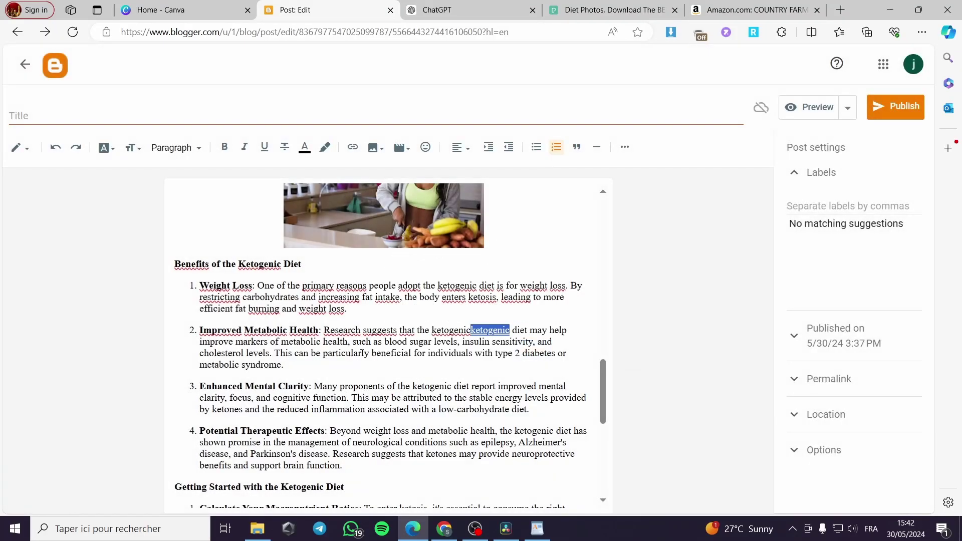
scroll(343, 334, "down", 1)
scroll(344, 335, "down", 2)
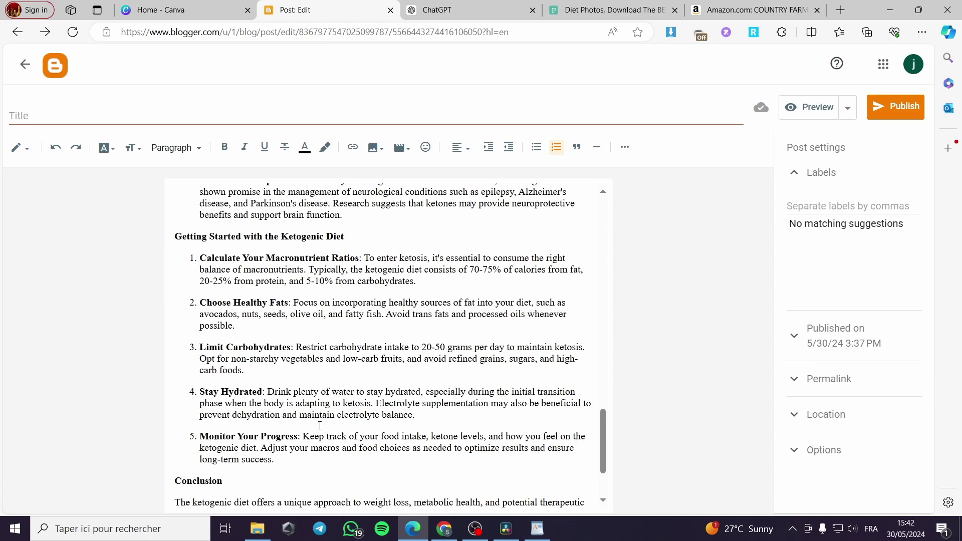
scroll(319, 426, "down", 1)
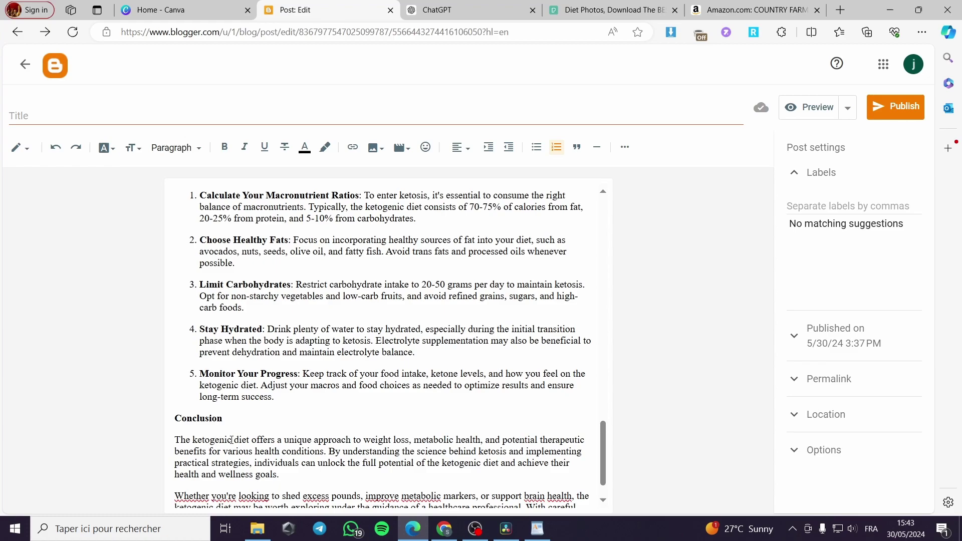
- Link 'The ketogenic diet' in the Conclusion to the amzn.to URL, opening in a new window
left_click_drag(252, 444, 174, 441)
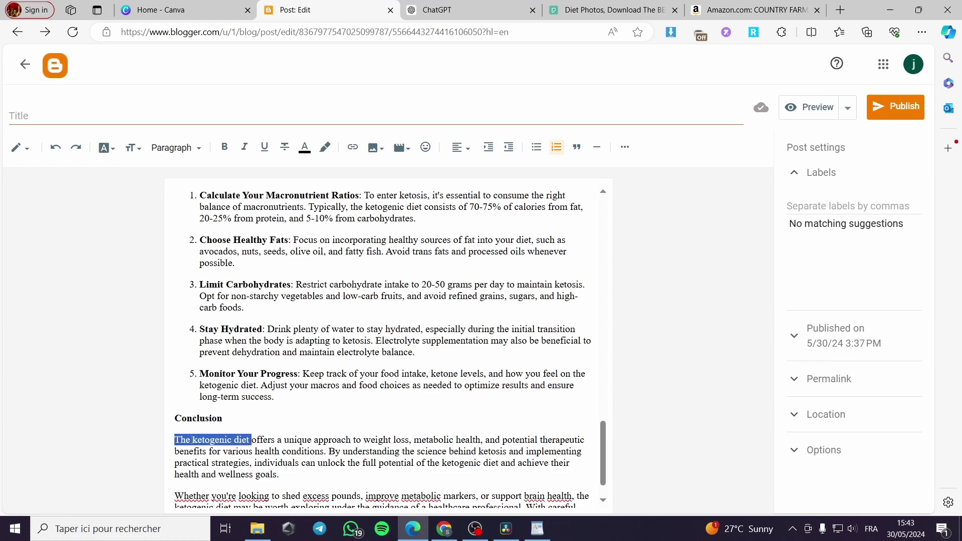
right_click(192, 440)
left_click(353, 148)
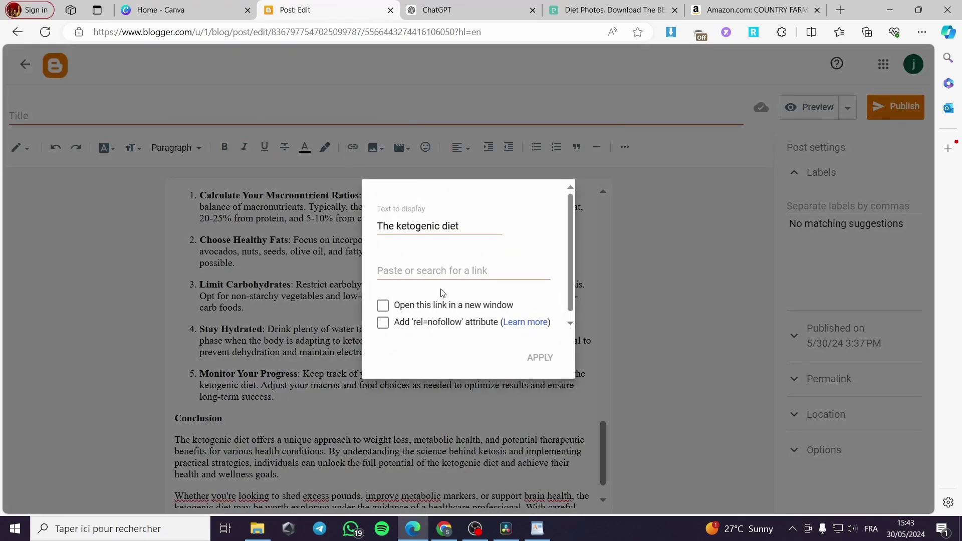
left_click(449, 269)
key("ctrl+v")
left_click(383, 305)
left_click(541, 359)
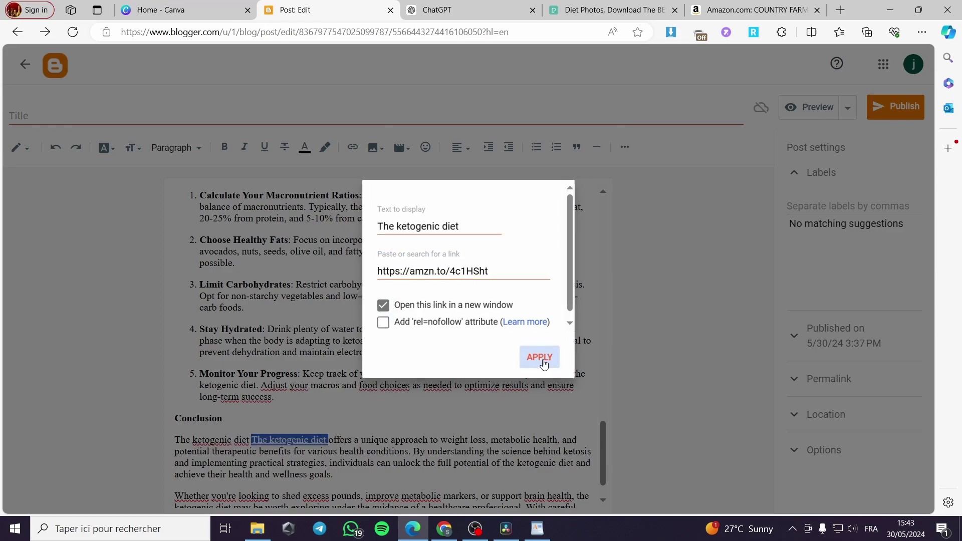
scroll(554, 401, "down", 1)
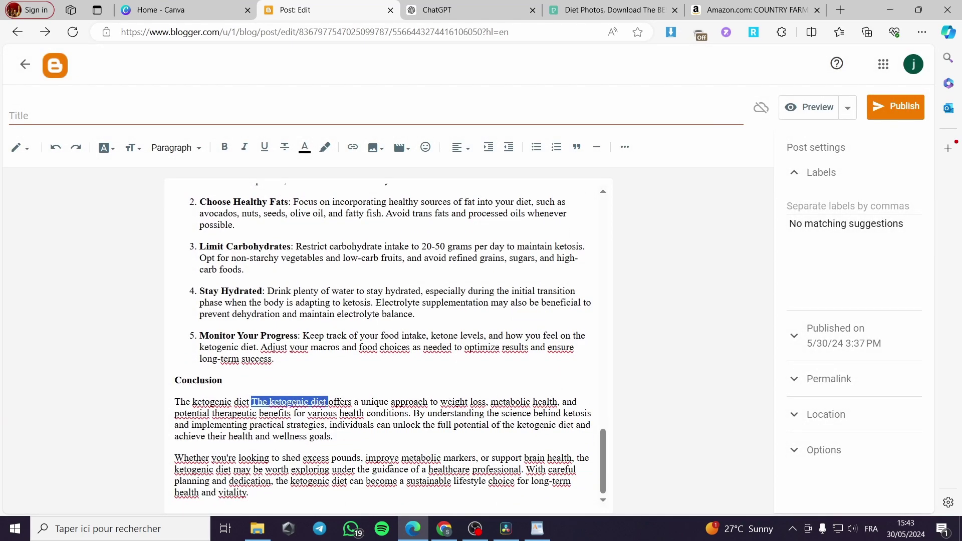
- Link 'improve metabolic markers' in the last paragraph to the amzn.to URL
left_click_drag(364, 459, 471, 460)
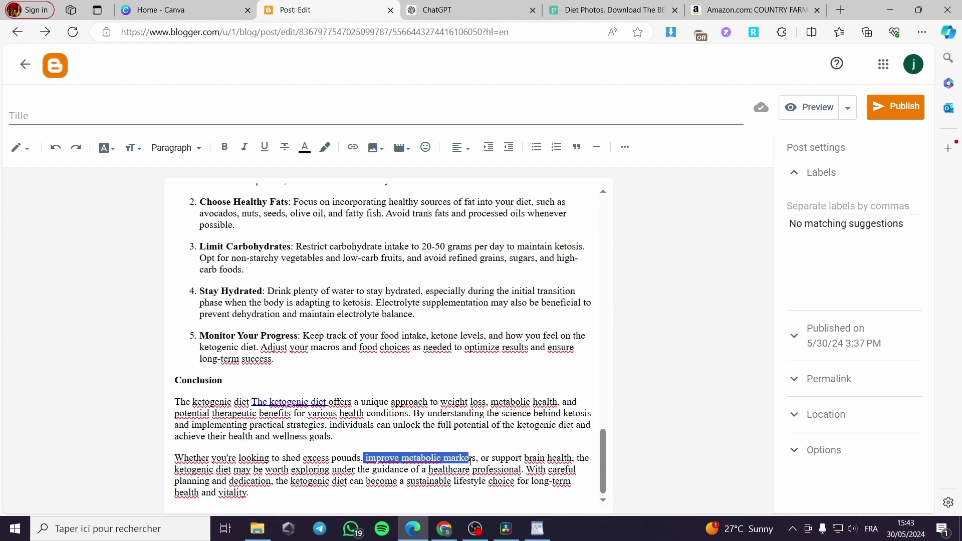
left_click(353, 146)
left_click(444, 271)
type("https://amzn.to/4c1HSht")
left_click(539, 362)
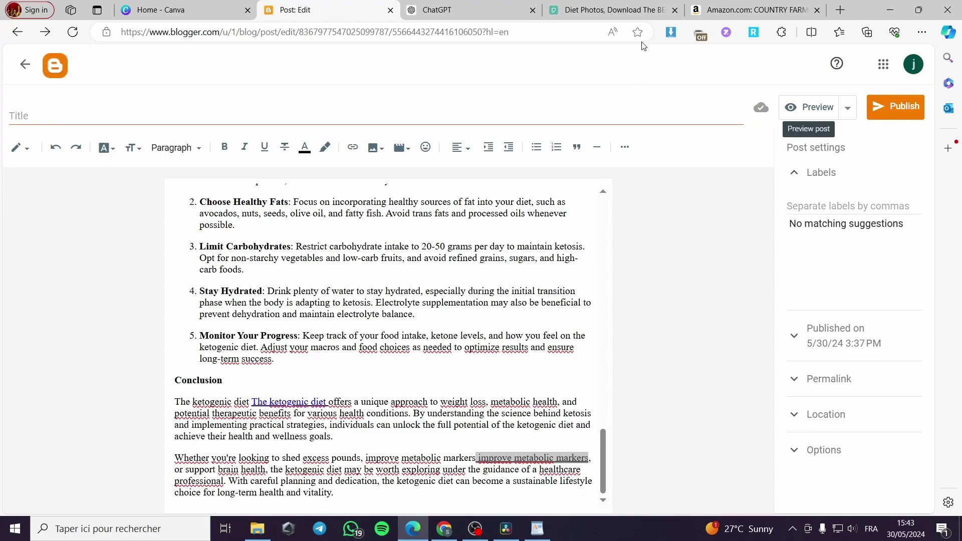
- Publish the keto diet post to the blog and view it live
left_click(895, 105)
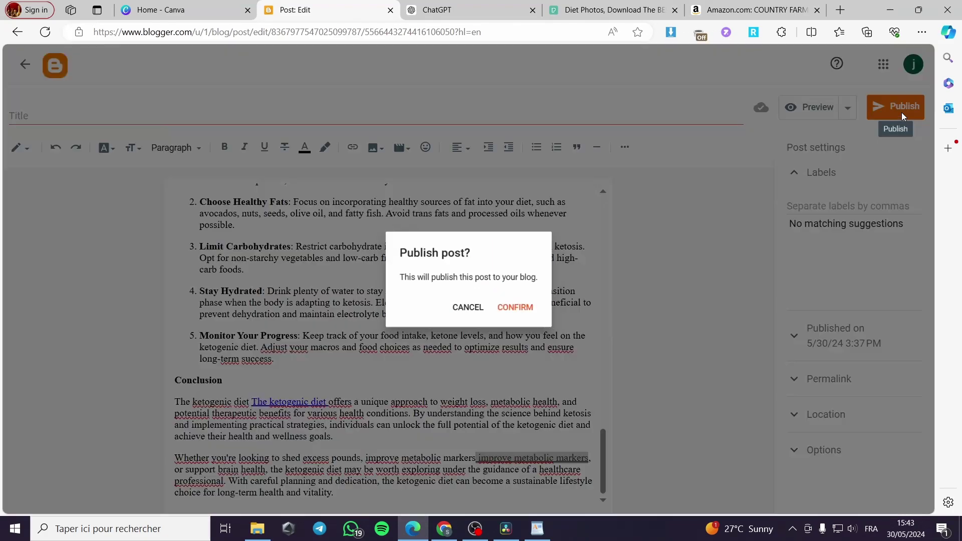
left_click(518, 311)
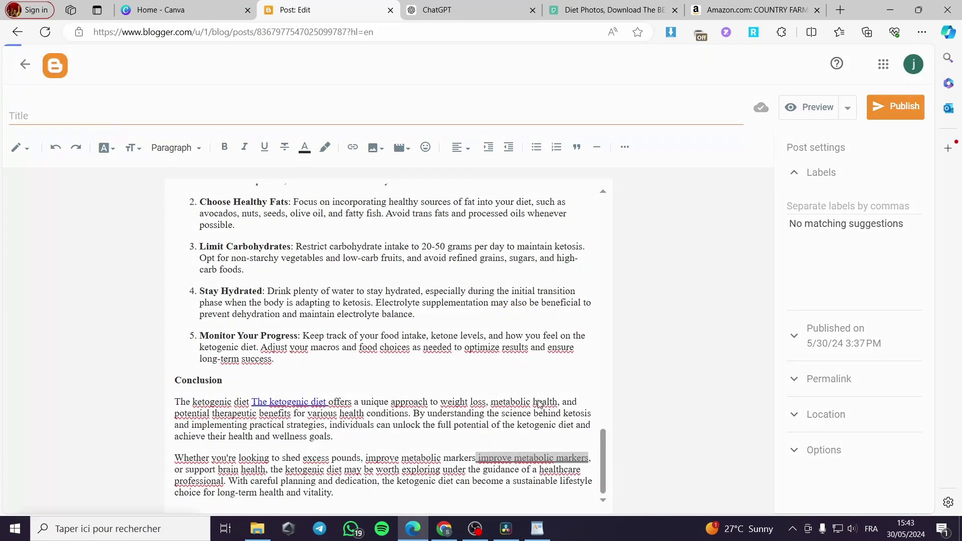
mouse_move(556, 173)
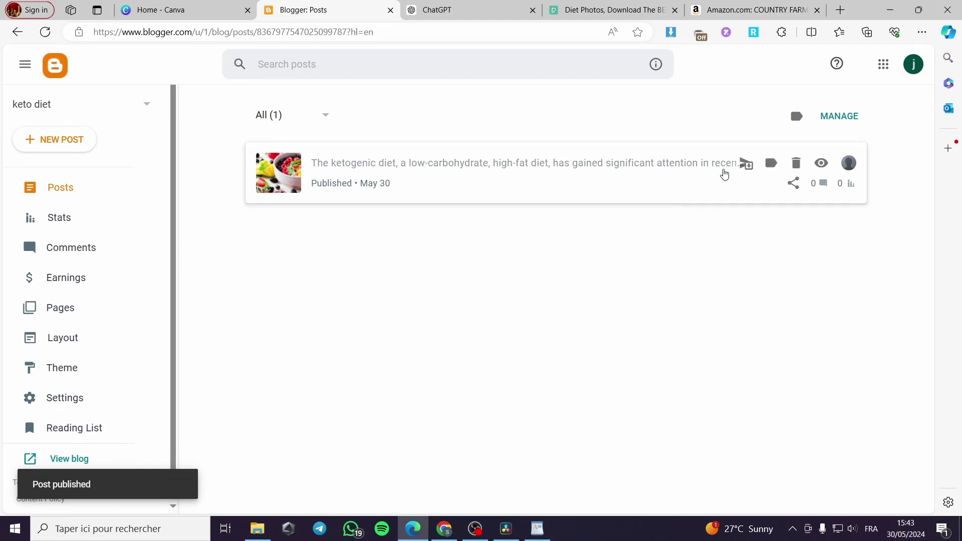
left_click(821, 165)
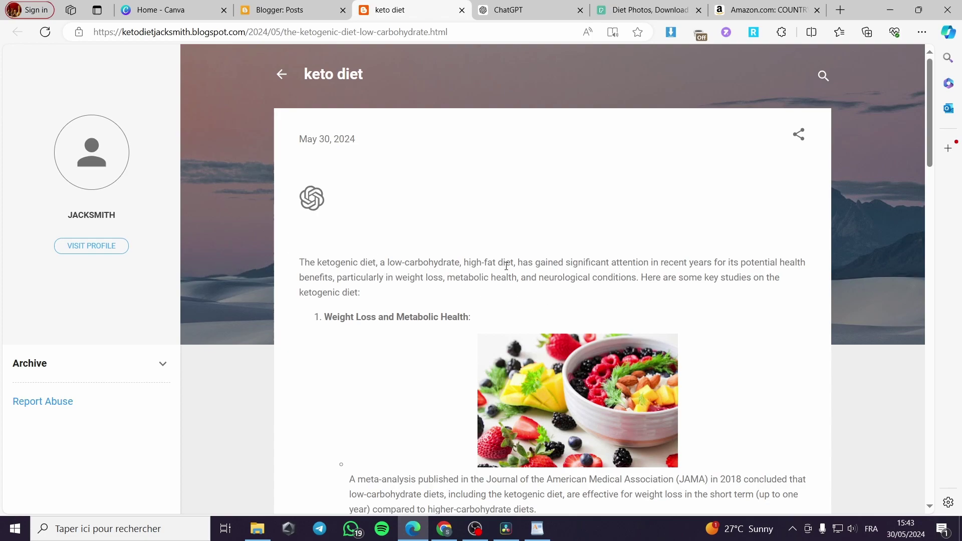
scroll(506, 266, "down", 2)
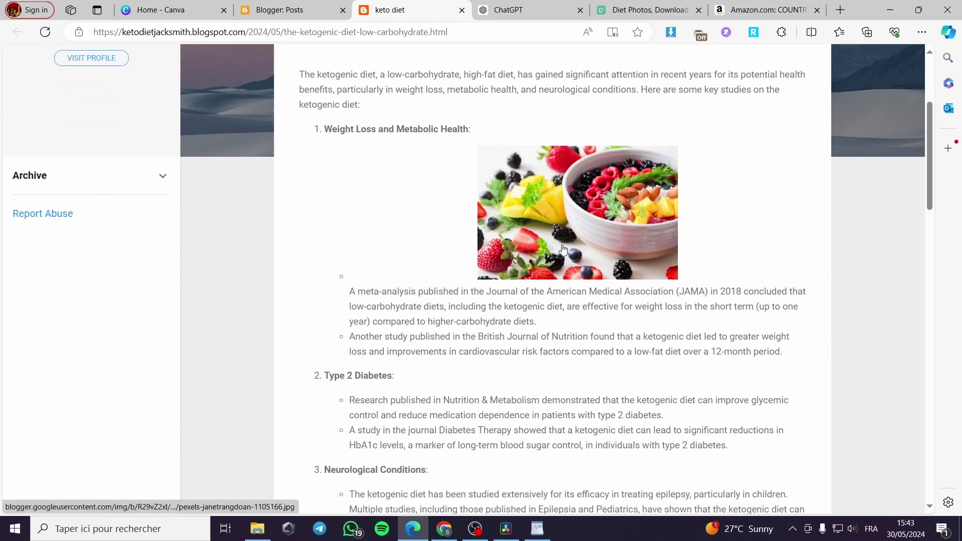
scroll(557, 241, "down", 2)
scroll(557, 225, "down", 1)
scroll(551, 214, "down", 2)
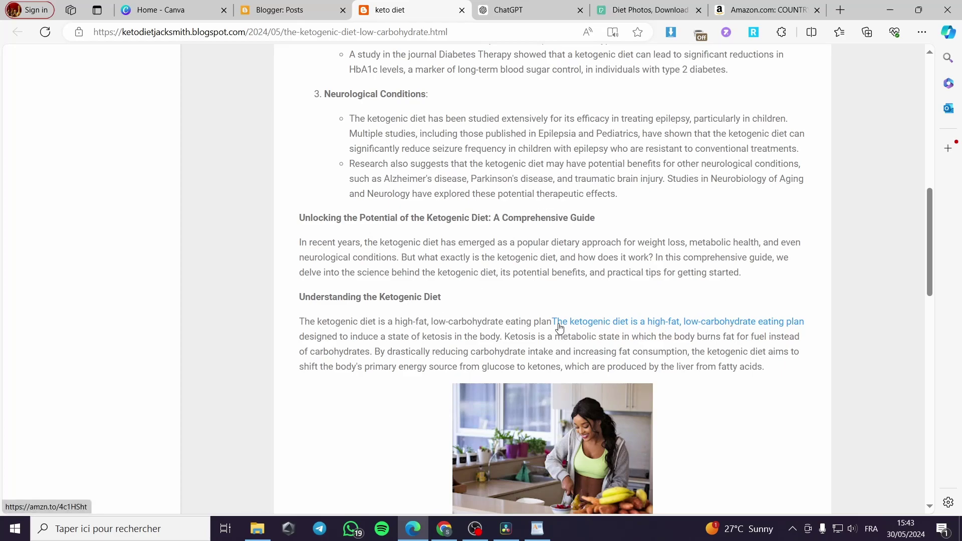
scroll(586, 328, "down", 2)
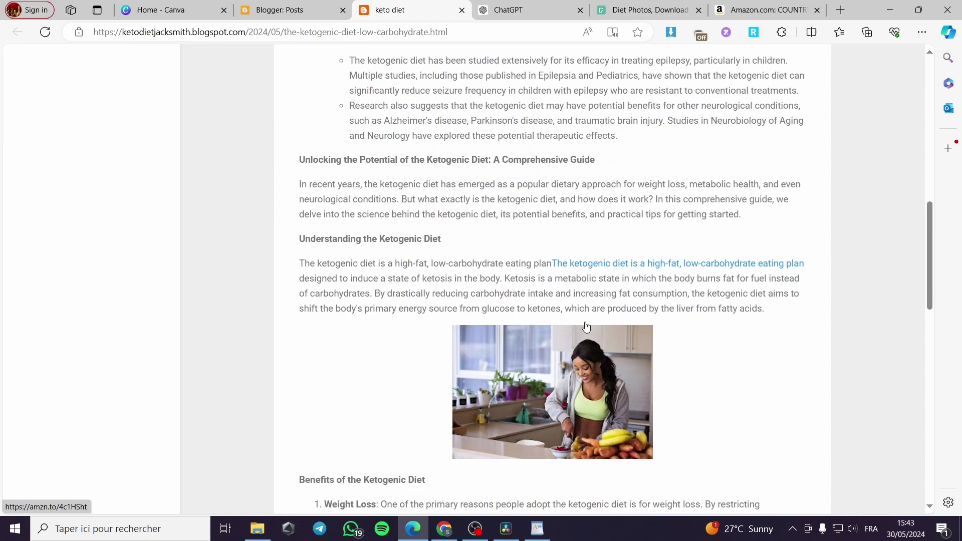
scroll(590, 327, "down", 3)
scroll(623, 248, "down", 3)
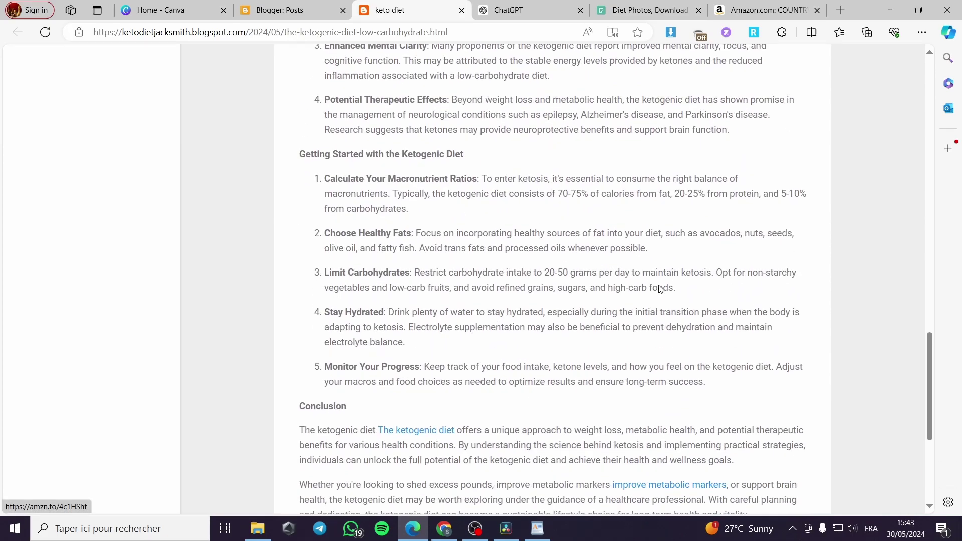
- Test the Conclusion's affiliate link to the Super Greens page, then return to the published post
left_click(413, 433)
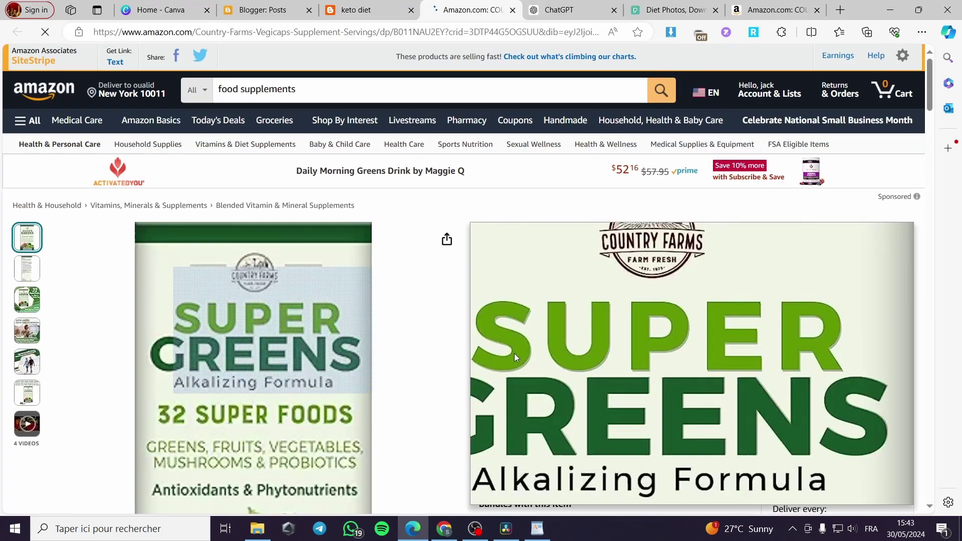
scroll(536, 378, "down", 2)
scroll(537, 378, "down", 3)
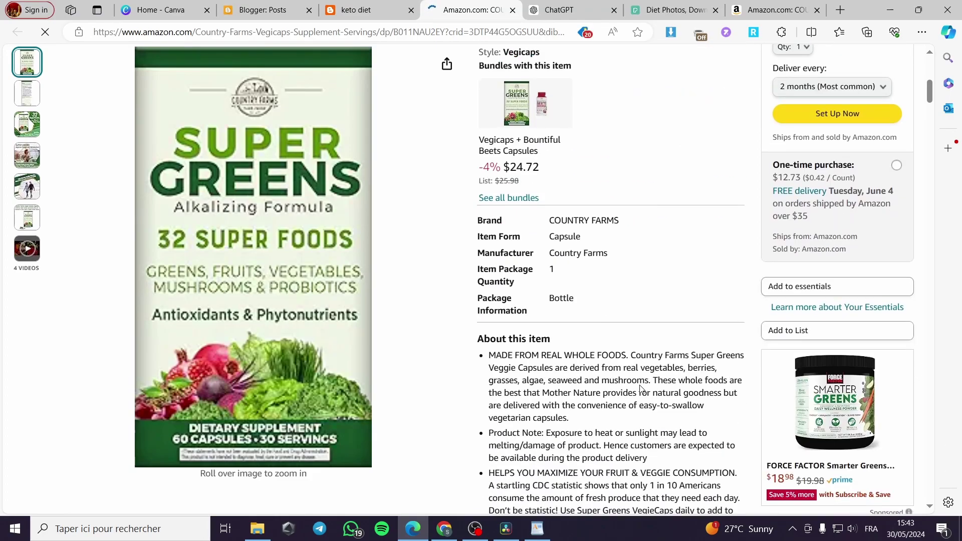
scroll(655, 372, "up", 2)
scroll(602, 225, "up", 3)
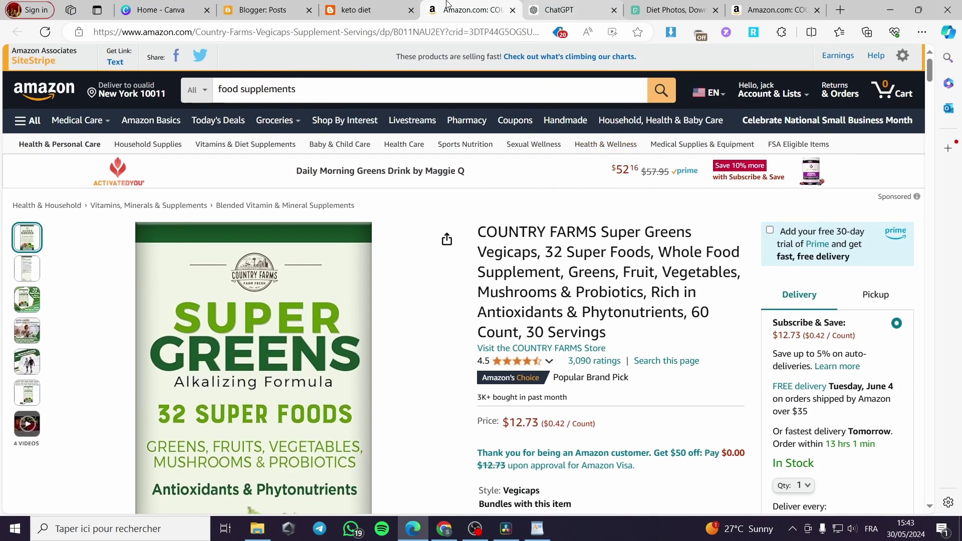
left_click(387, 9)
scroll(446, 351, "up", 10)
scroll(445, 352, "up", 3)
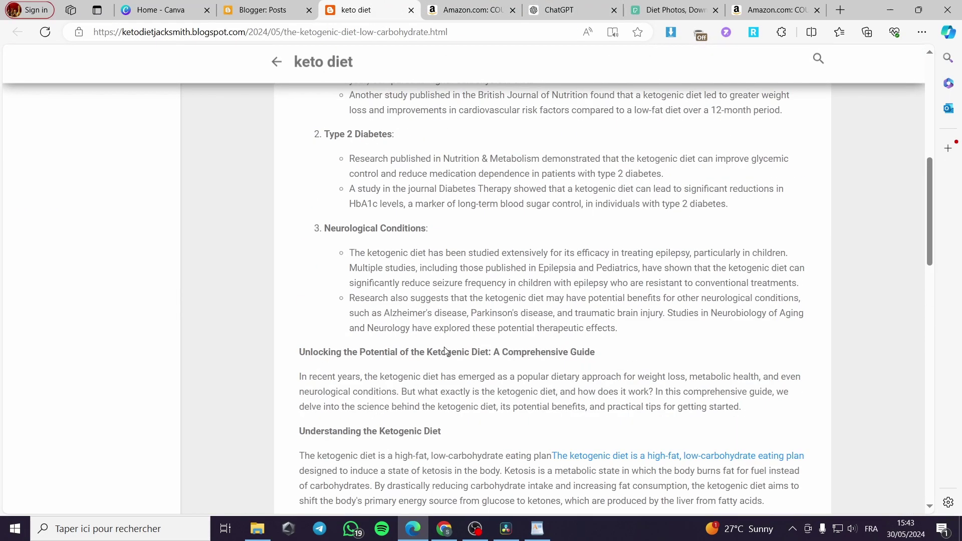
scroll(446, 351, "up", 5)
scroll(528, 309, "up", 2)
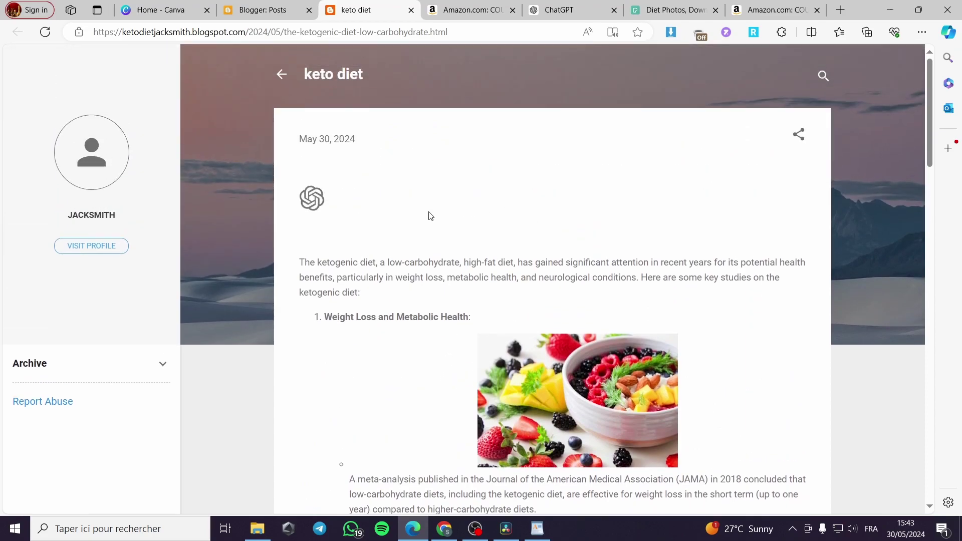